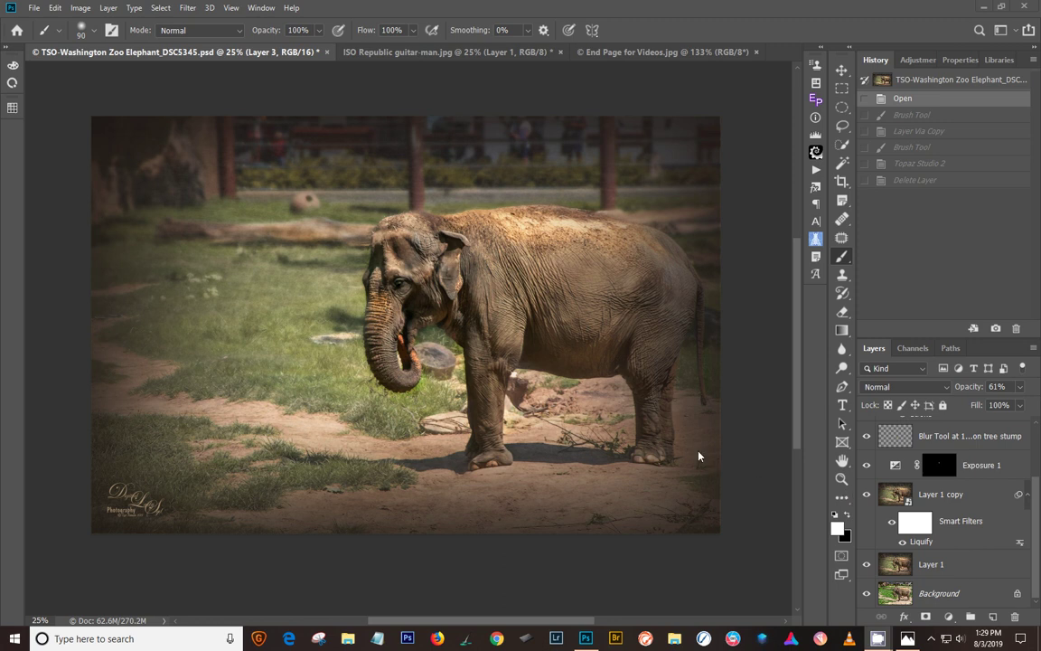
# Hide Layers 3, 2, 1, Blur Tool and Exposure 1, then duplicate Background as Background copy.
pyautogui.scroll(2, 696, 453)
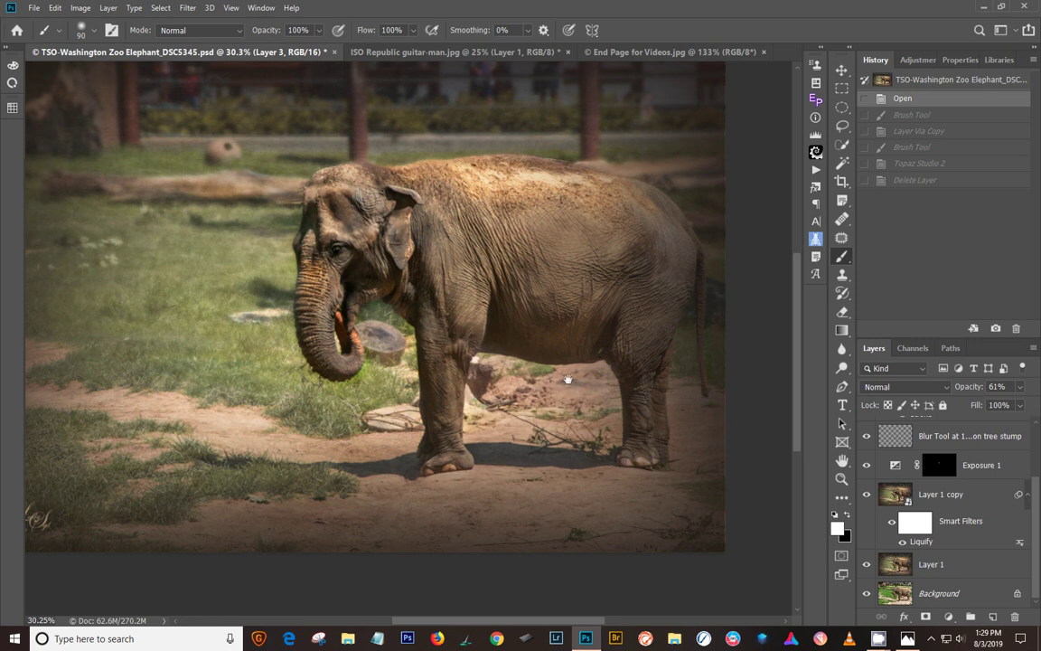
pyautogui.moveTo(568, 379); pyautogui.dragTo(637, 411)
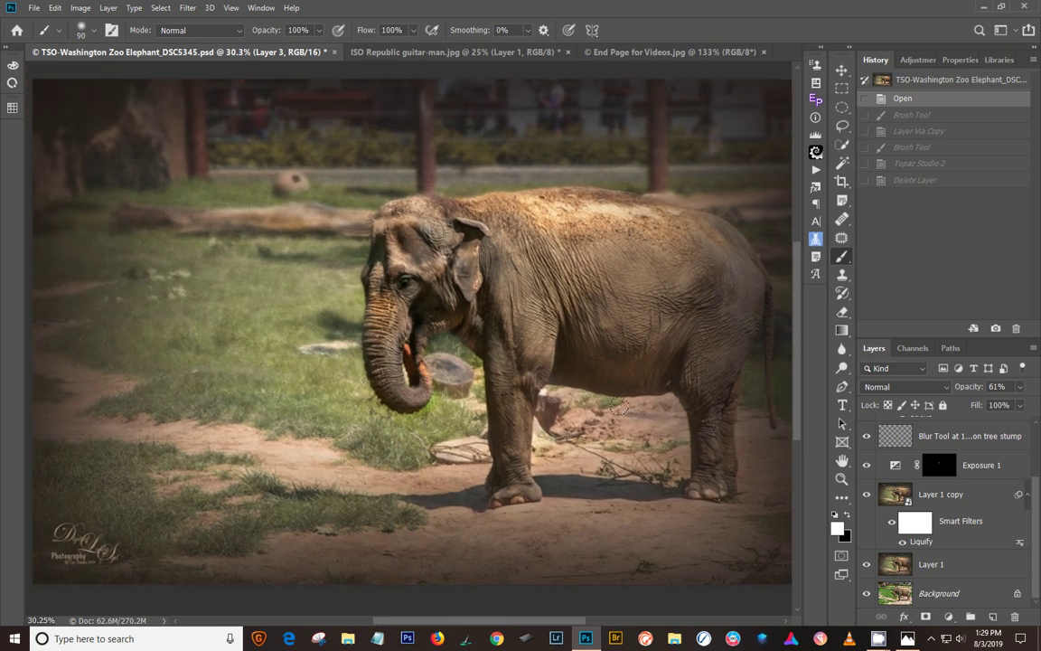
pyautogui.scroll(-1, 587, 397)
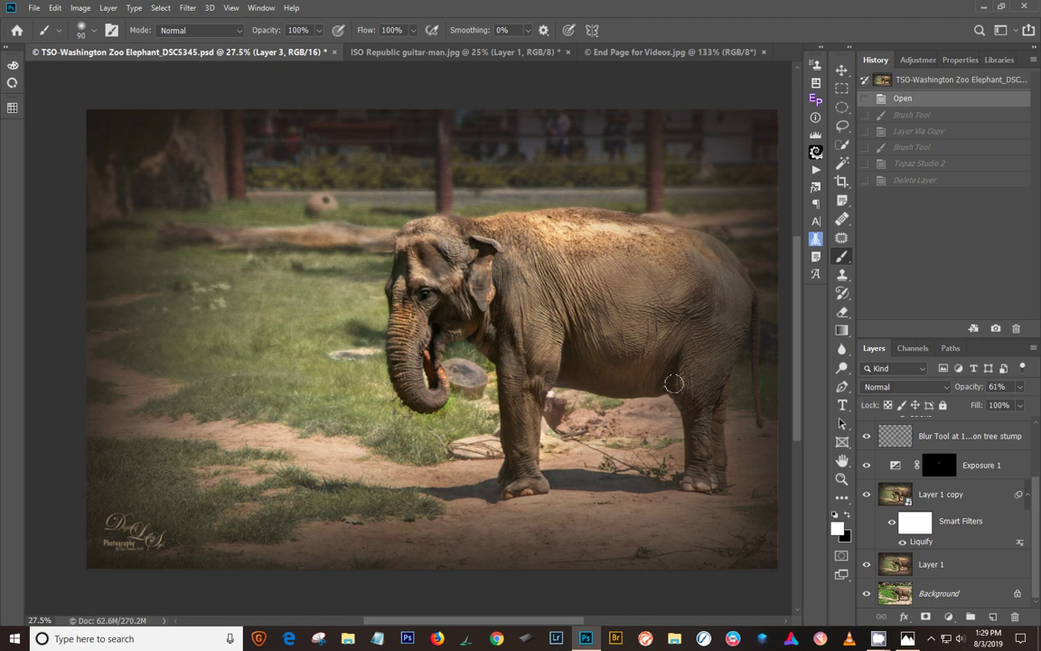
pyautogui.scroll(3, 896, 465)
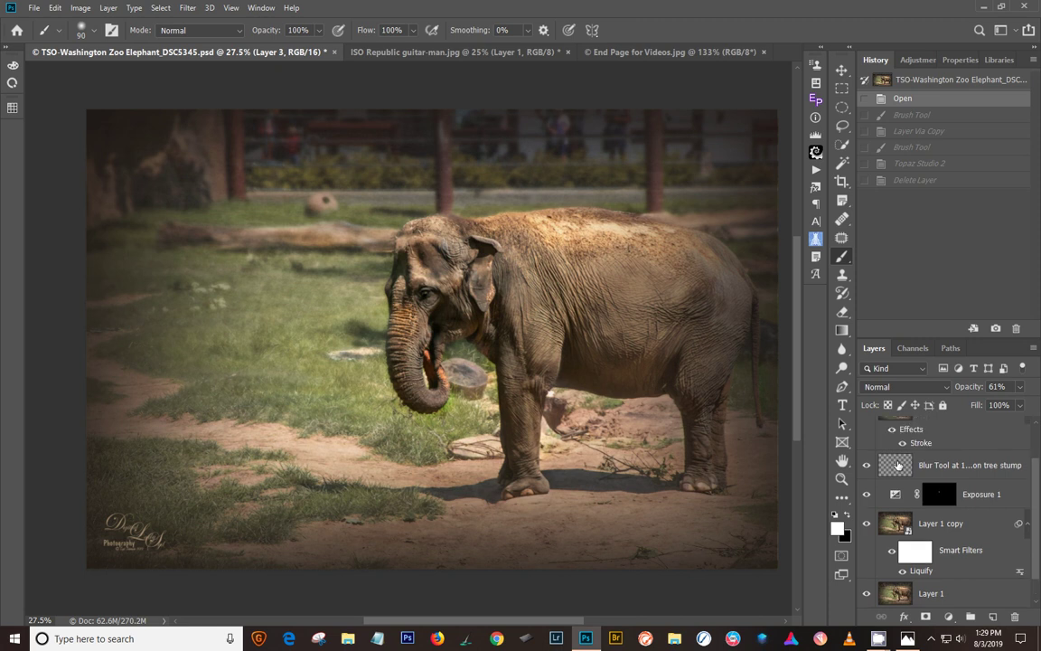
pyautogui.moveTo(867, 433); pyautogui.dragTo(870, 576)
pyautogui.scroll(-3, 870, 579)
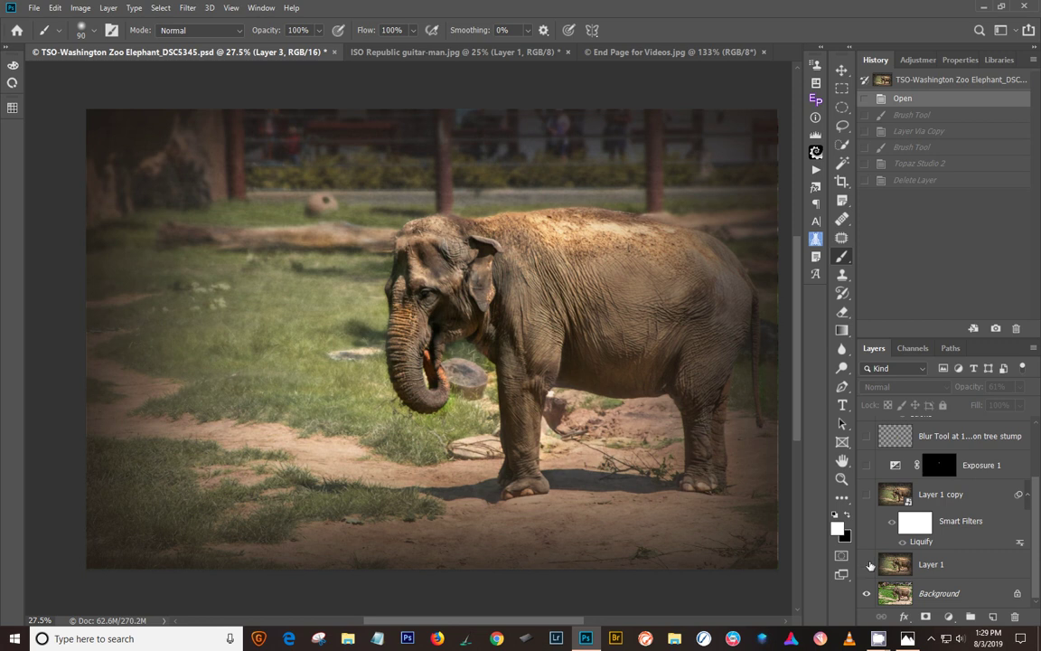
pyautogui.click(868, 564)
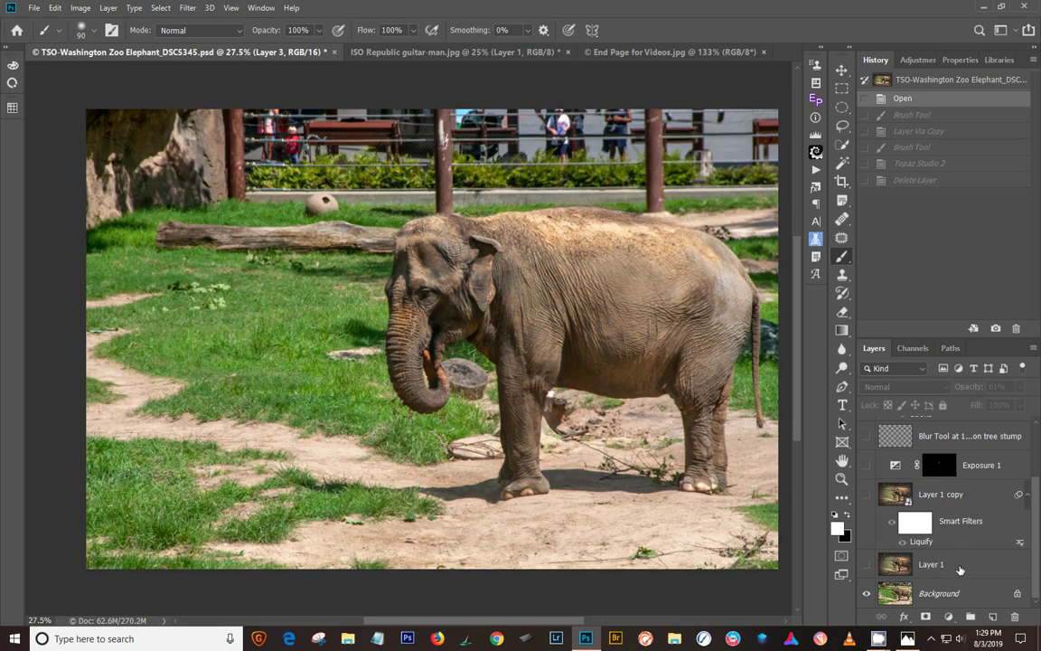
pyautogui.click(967, 593)
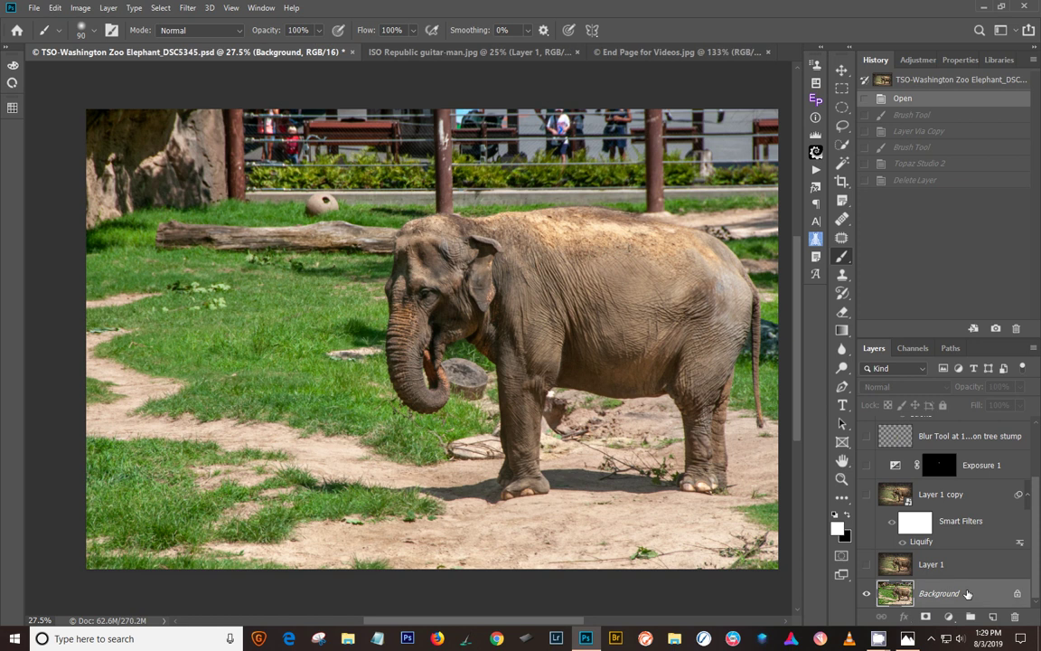
pyautogui.hotkey('ctrl', 'j')
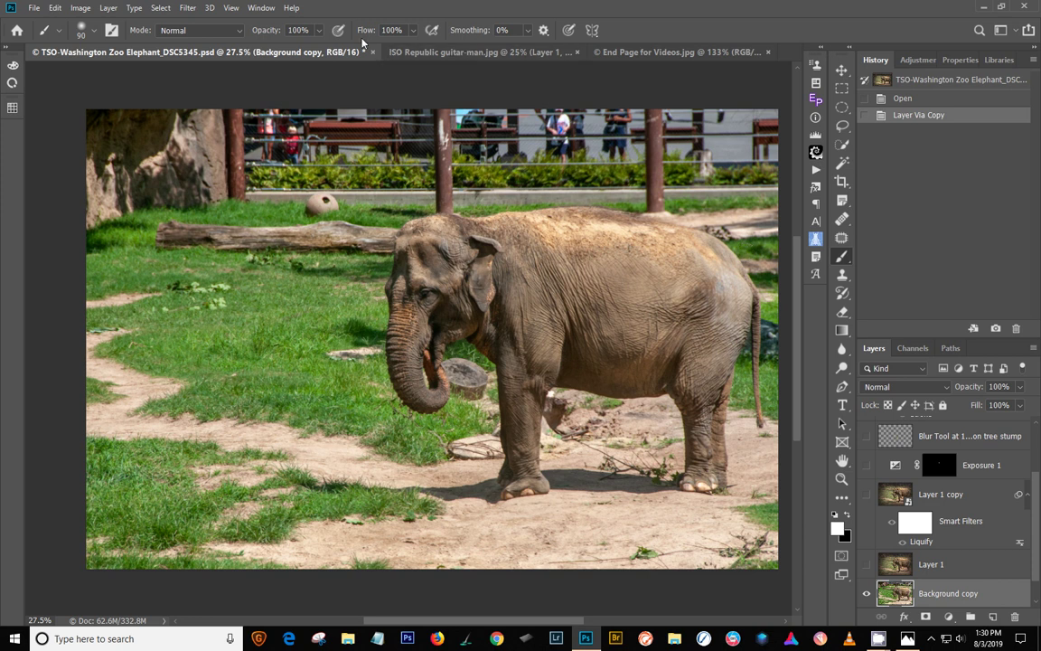
# Send the Background copy layer to Topaz Studio 2 through Filter > Topaz Studio.
pyautogui.click(188, 8)
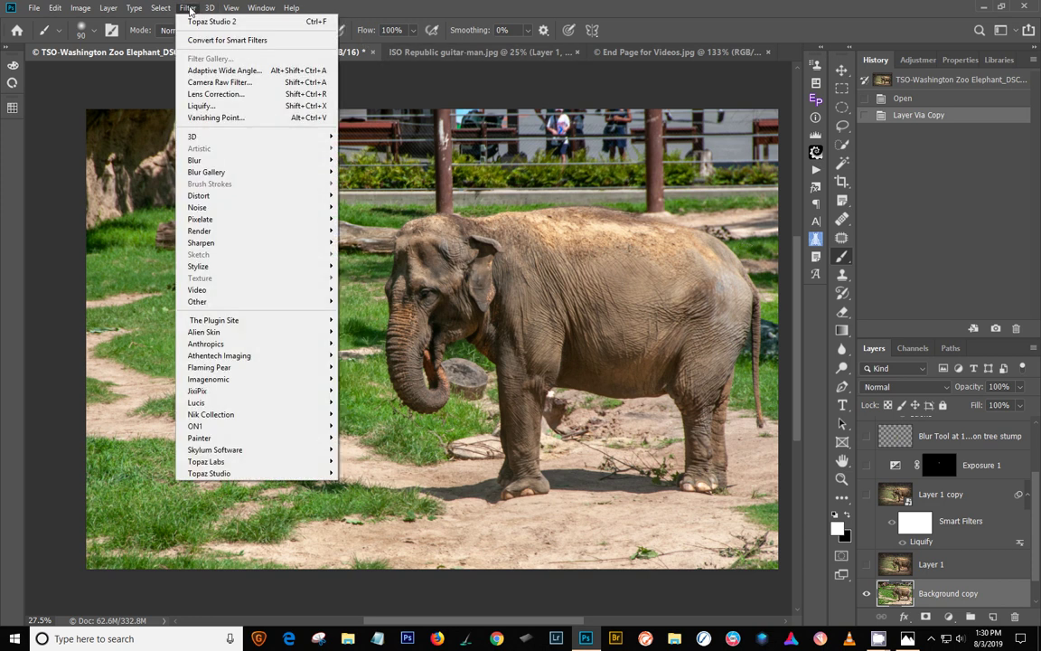
pyautogui.moveTo(231, 463)
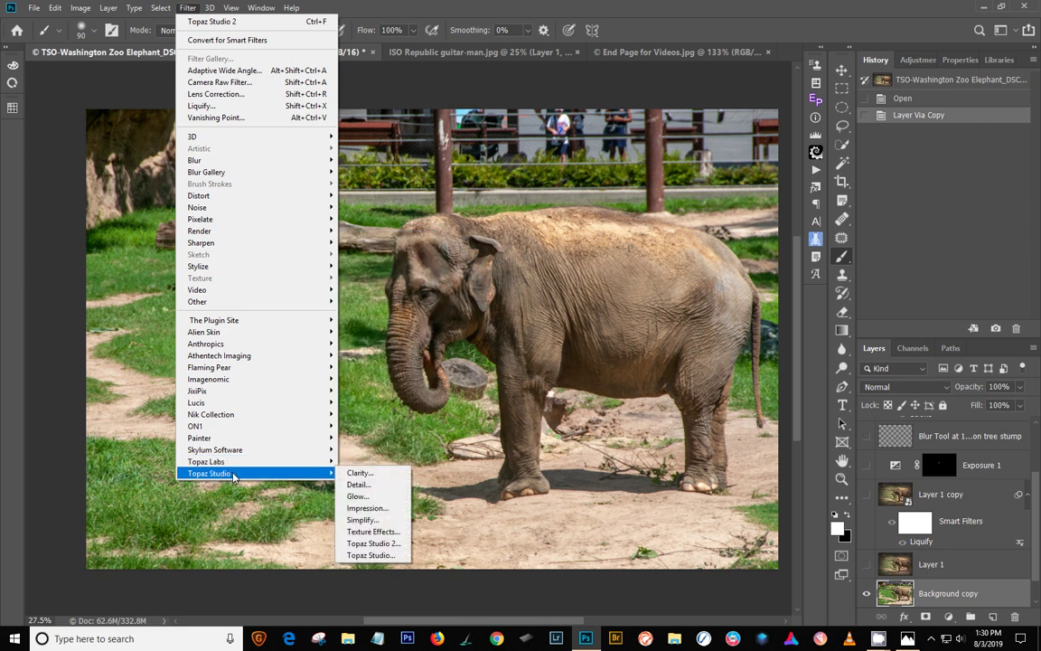
pyautogui.click(396, 544)
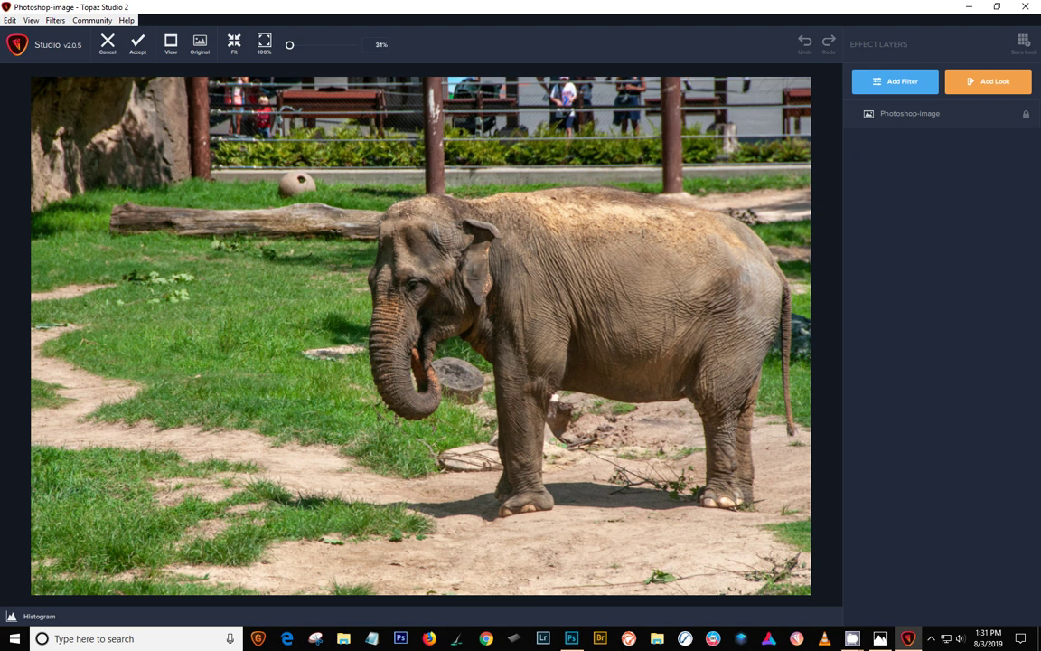
# Open the Add Filter browser and look through the Essential and Creative filters.
pyautogui.click(880, 638)
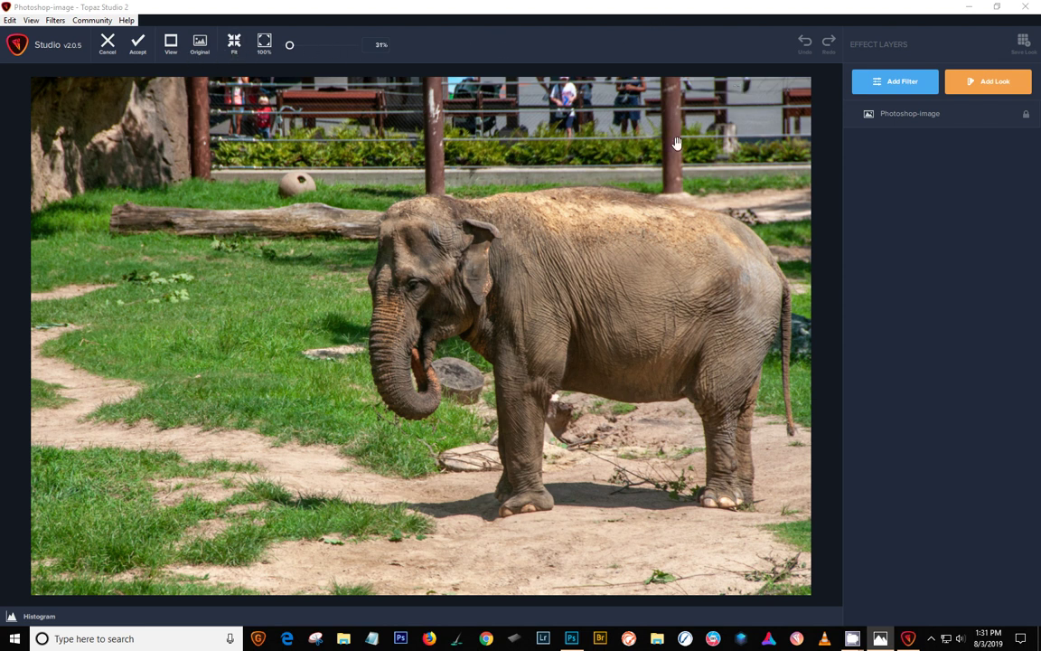
pyautogui.click(910, 90)
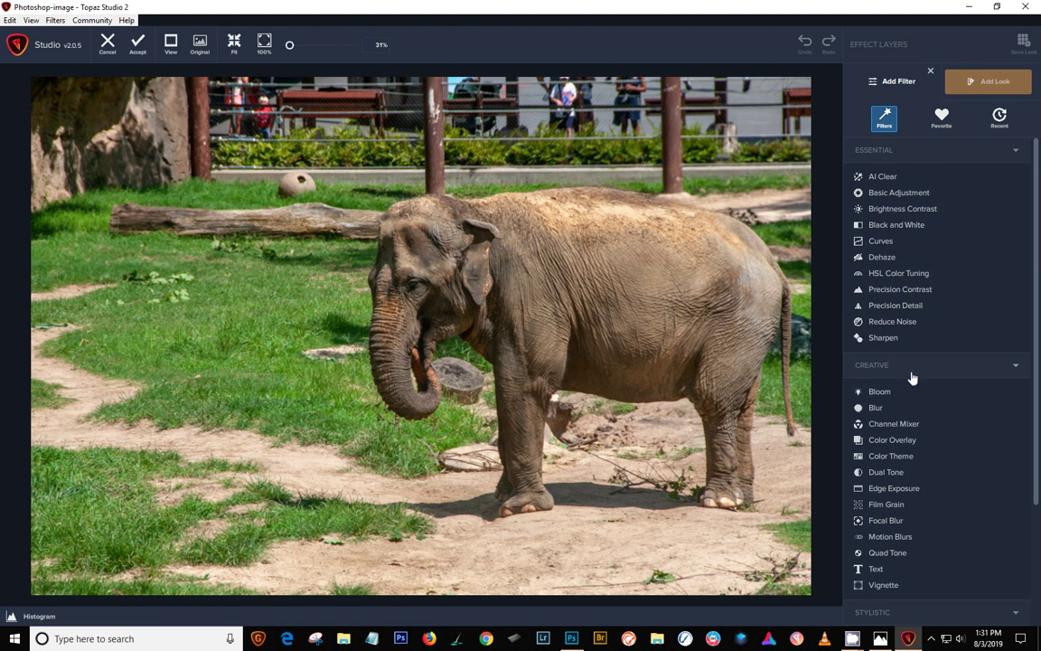
pyautogui.scroll(-3, 911, 377)
pyautogui.scroll(3, 911, 377)
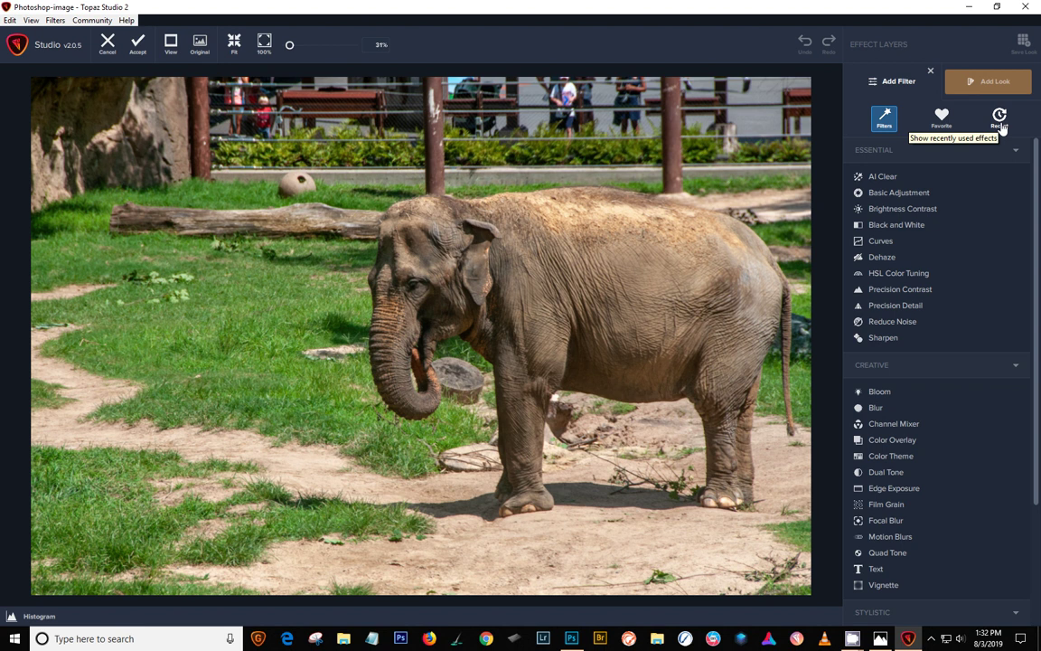
# Apply an AI Clear filter layer with Auto noise removal and Low sharpening.
pyautogui.click(885, 176)
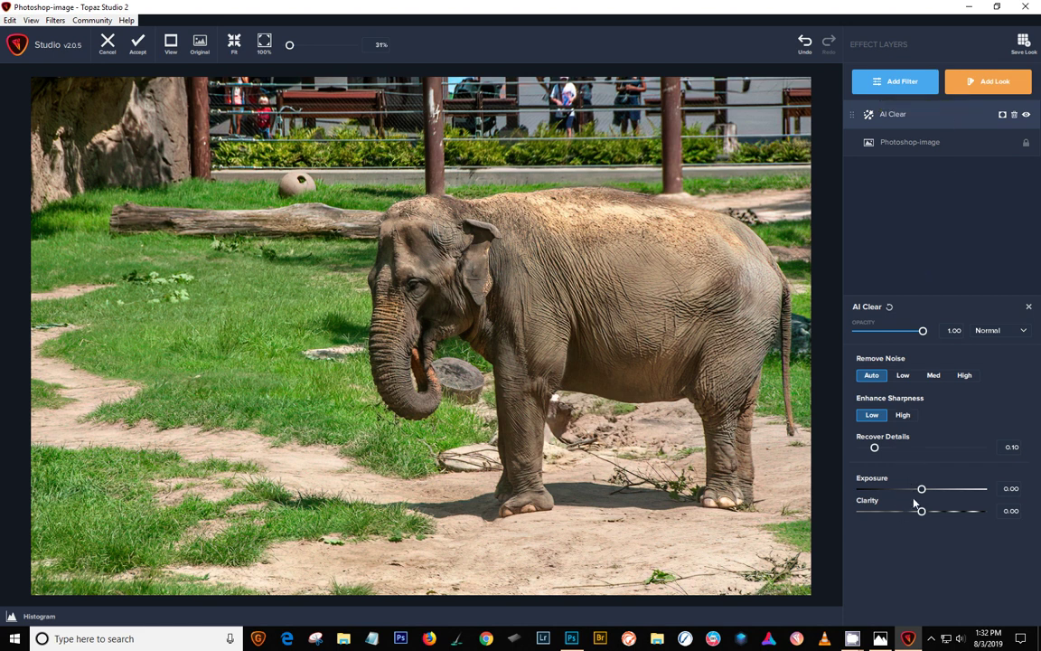
# Add a Basic Adjustment layer with Exposure 0.17, more Clarity, Shadow 0.39 and Highlight -0.13.
pyautogui.click(902, 90)
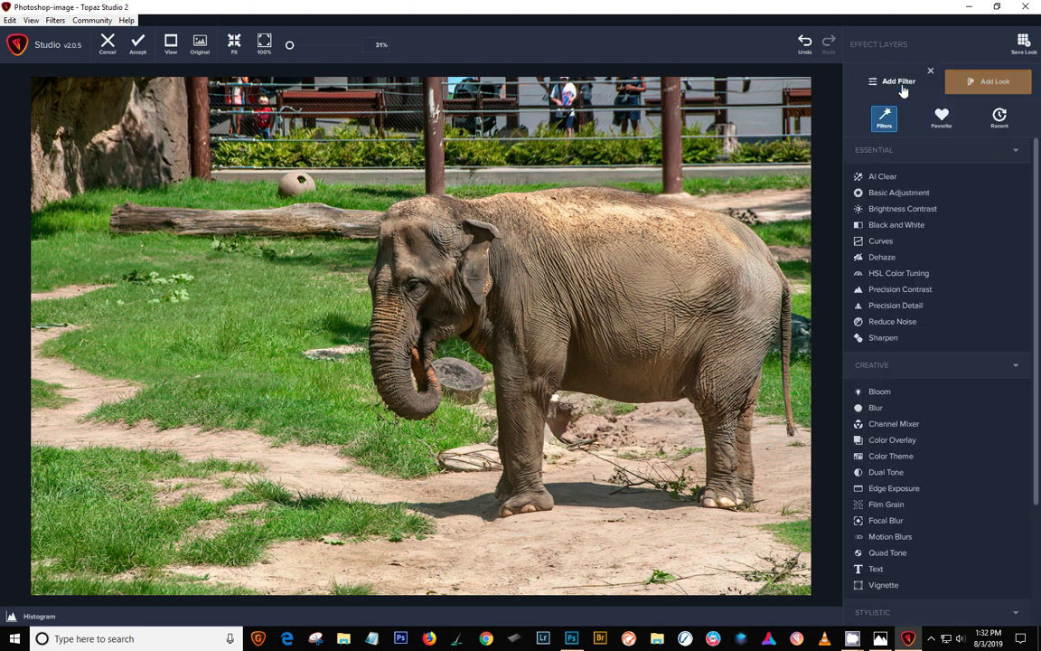
pyautogui.click(918, 193)
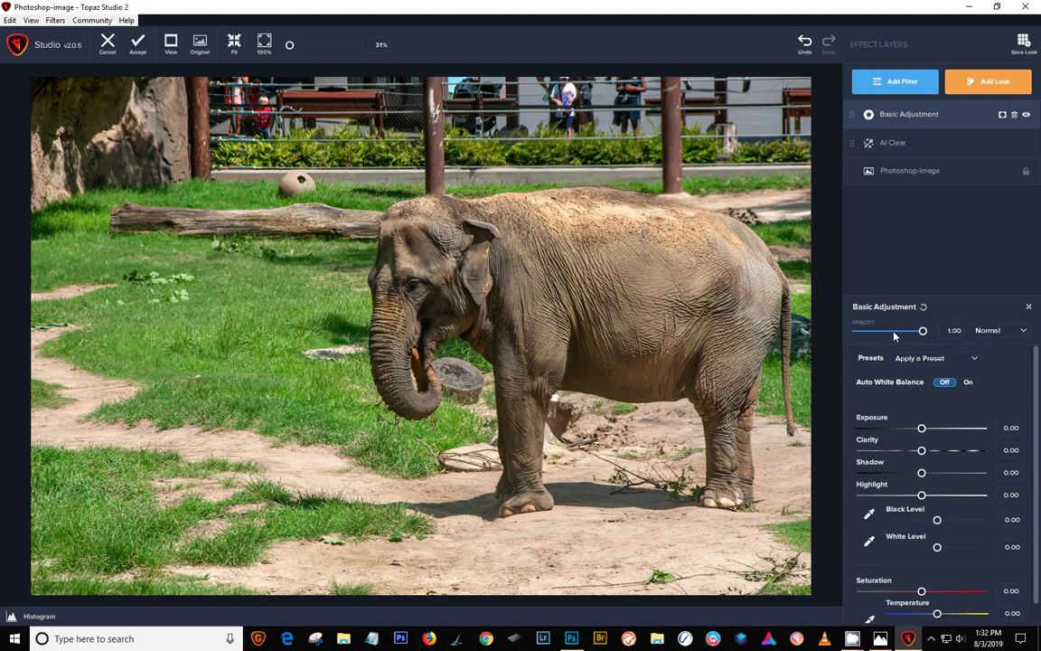
pyautogui.click(921, 428)
pyautogui.moveTo(922, 430); pyautogui.dragTo(931, 431)
pyautogui.moveTo(921, 450); pyautogui.dragTo(917, 499)
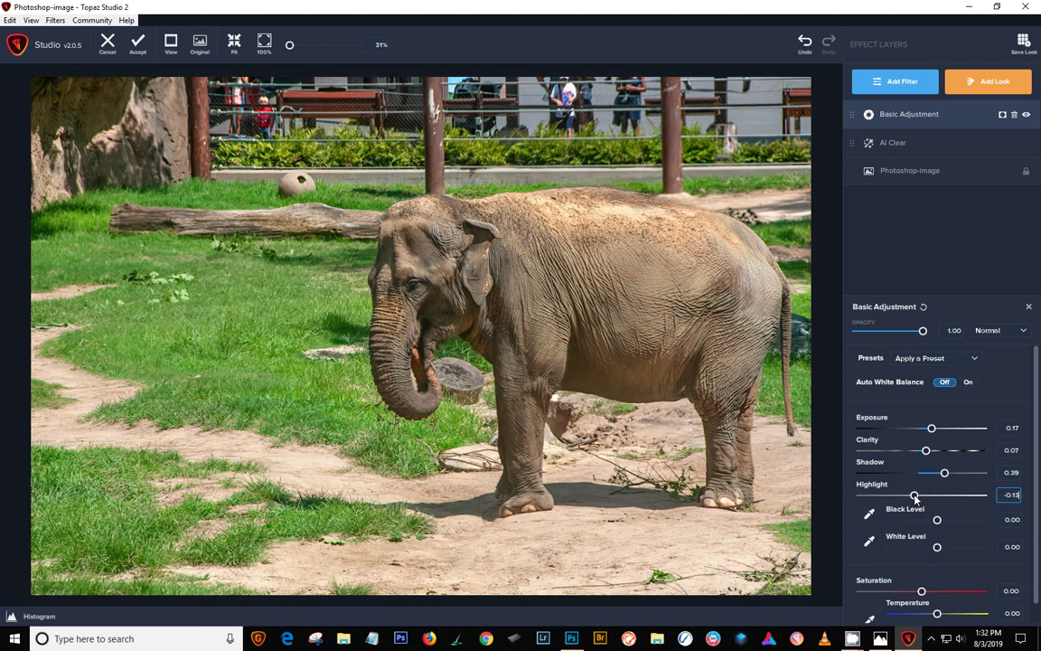
pyautogui.scroll(-1, 917, 499)
pyautogui.scroll(1, 916, 499)
# Preview the blend modes, keep Normal, and close the Basic Adjustment settings.
pyautogui.click(957, 330)
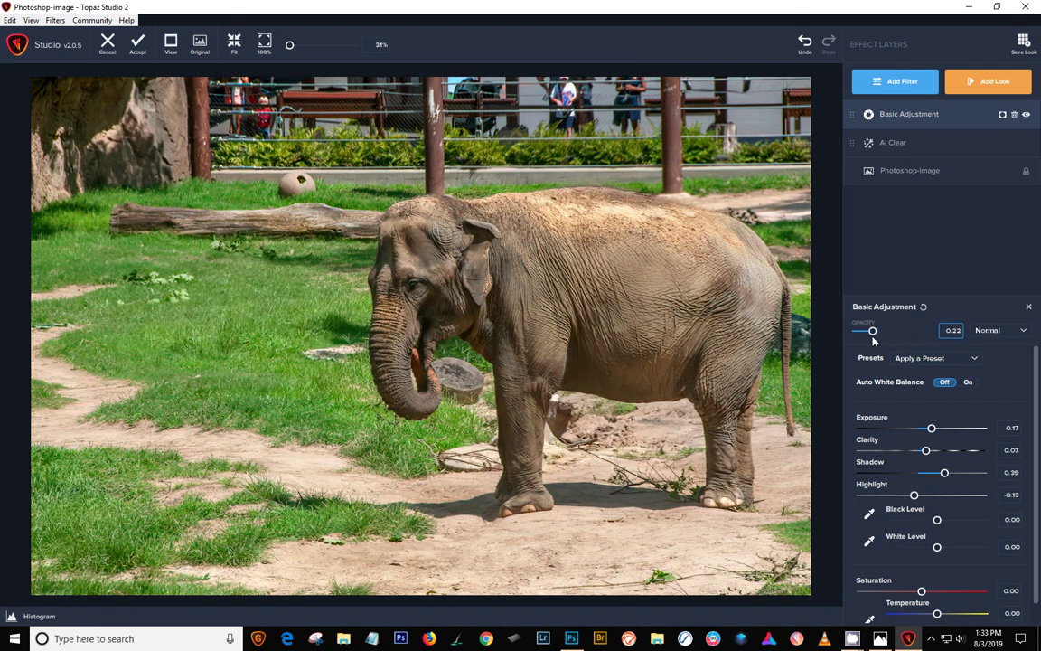
pyautogui.click(1013, 331)
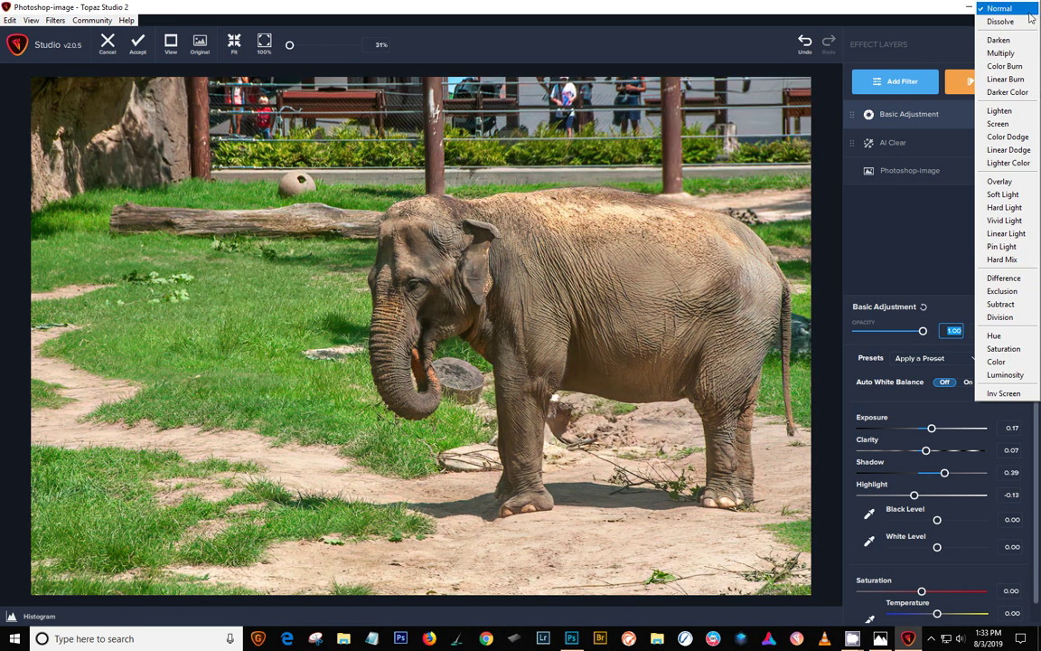
pyautogui.click(1012, 8)
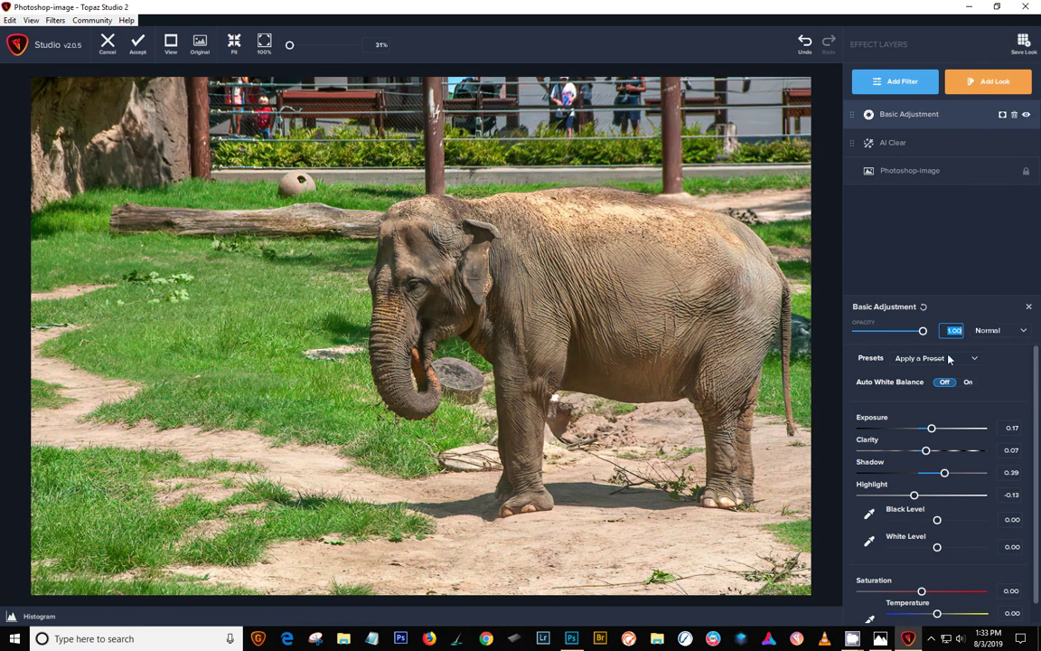
pyautogui.click(1028, 308)
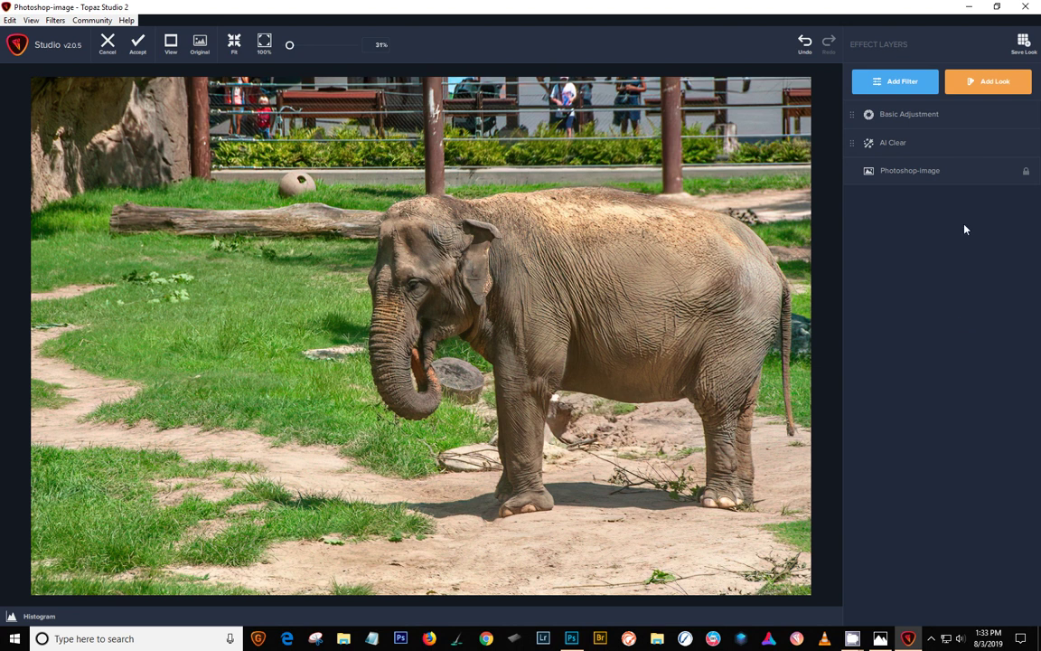
pyautogui.click(927, 117)
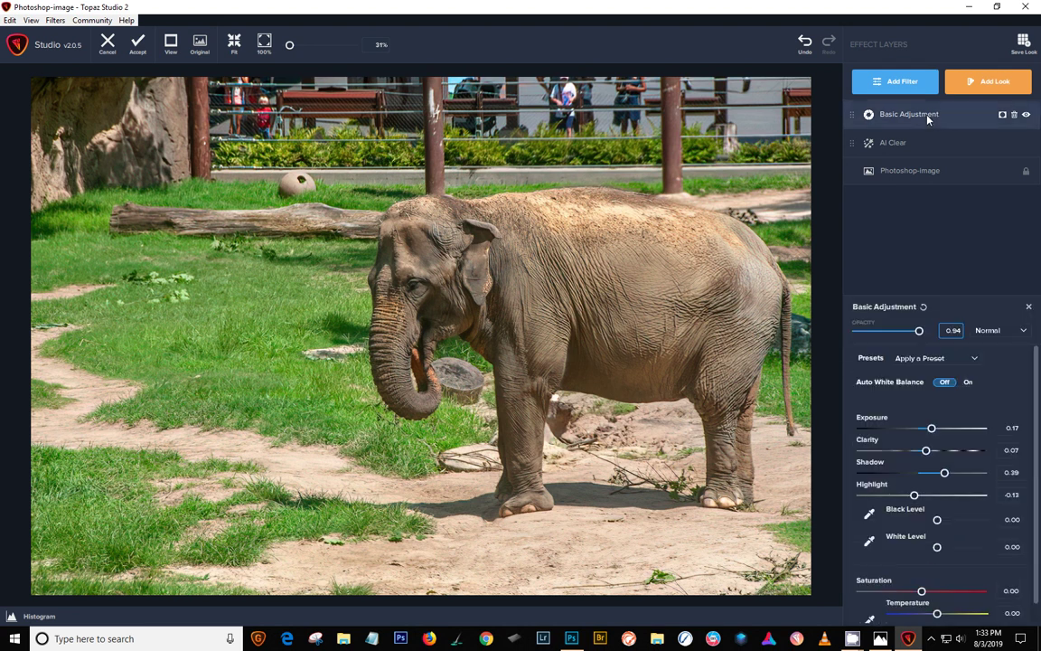
pyautogui.click(1028, 306)
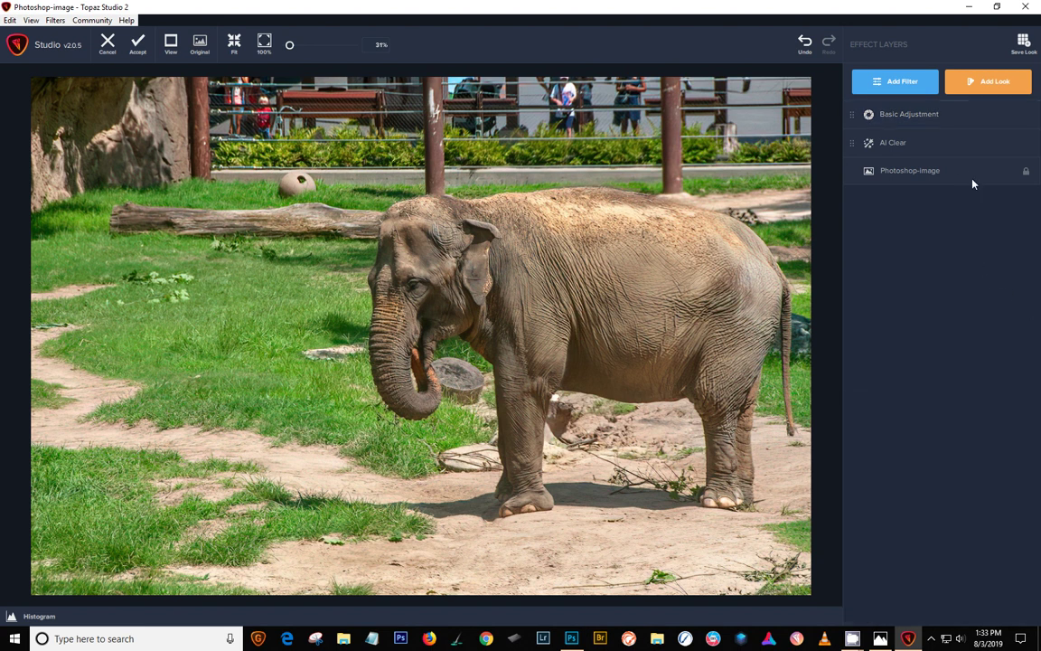
# Toggle Basic Adjustment off and back on to compare, then show the filter list again.
pyautogui.moveTo(1003, 120)
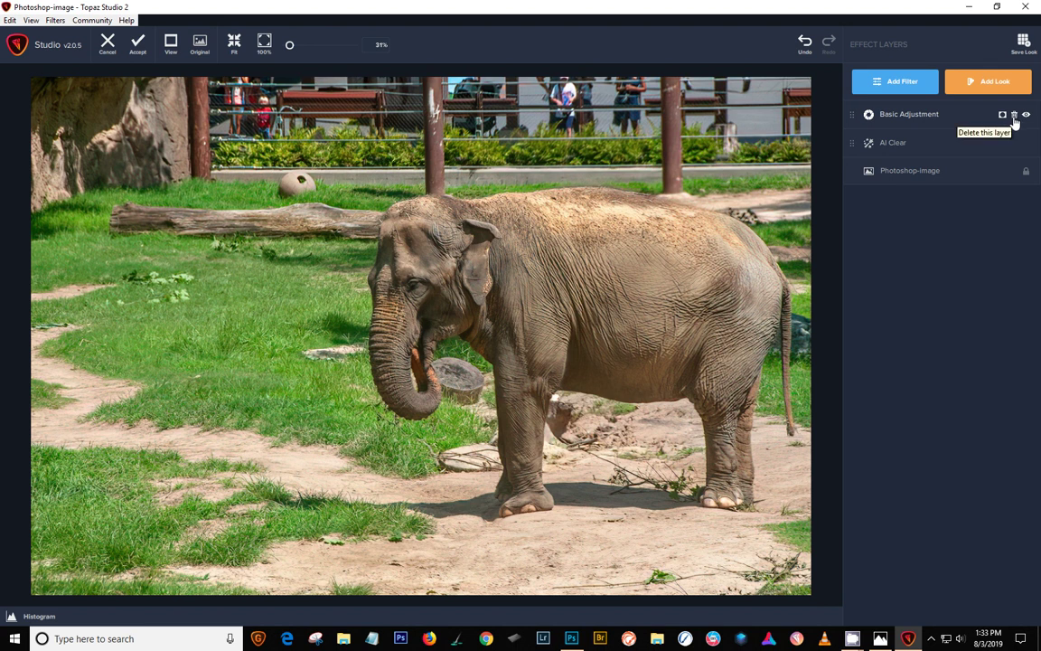
pyautogui.click(1027, 116)
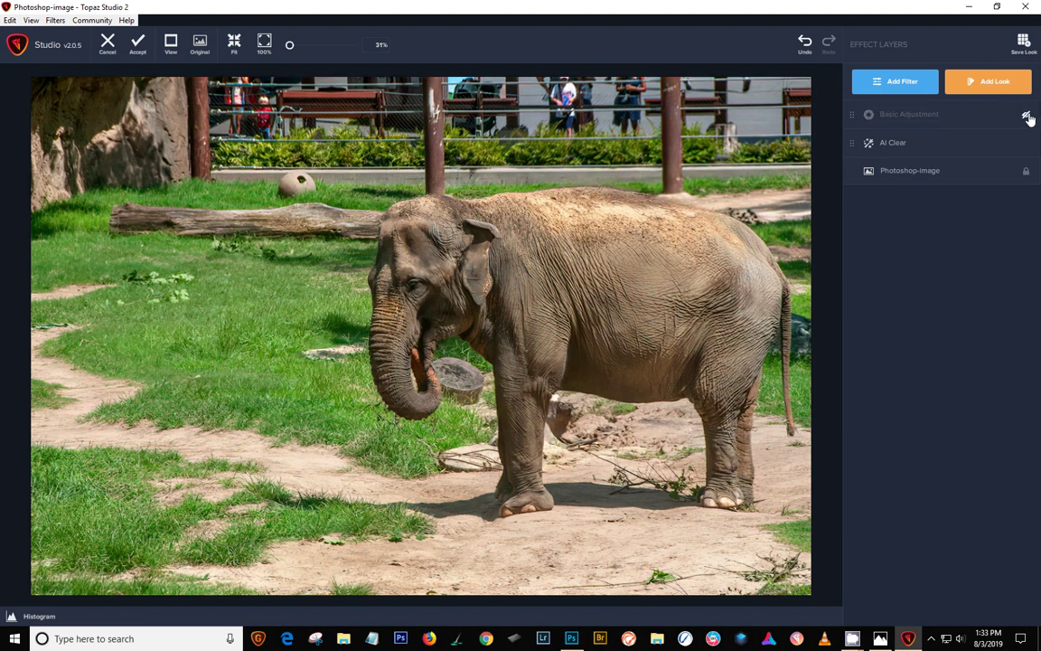
pyautogui.click(1026, 116)
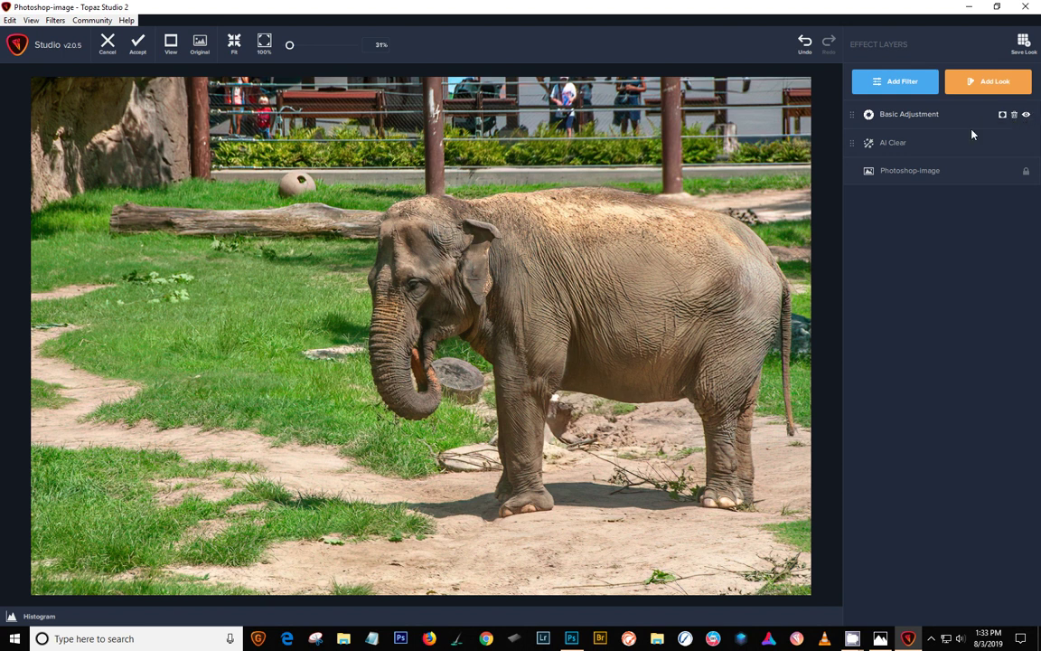
pyautogui.click(908, 89)
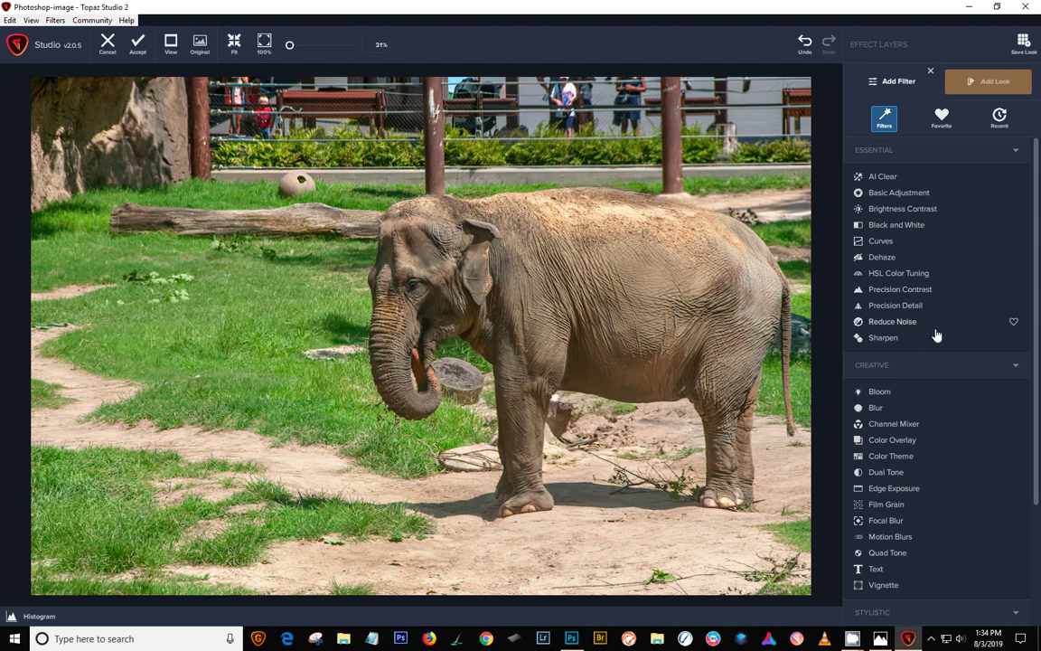
# Add a Gaussian Blur layer and set its Amount to 0.29.
pyautogui.click(875, 407)
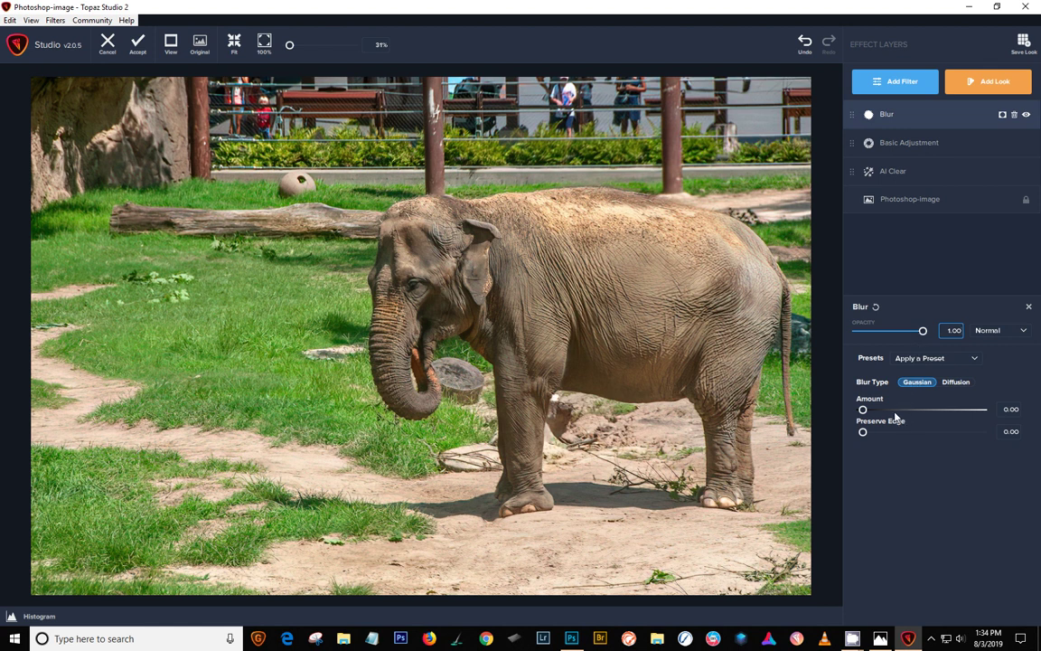
pyautogui.moveTo(864, 412); pyautogui.dragTo(896, 412)
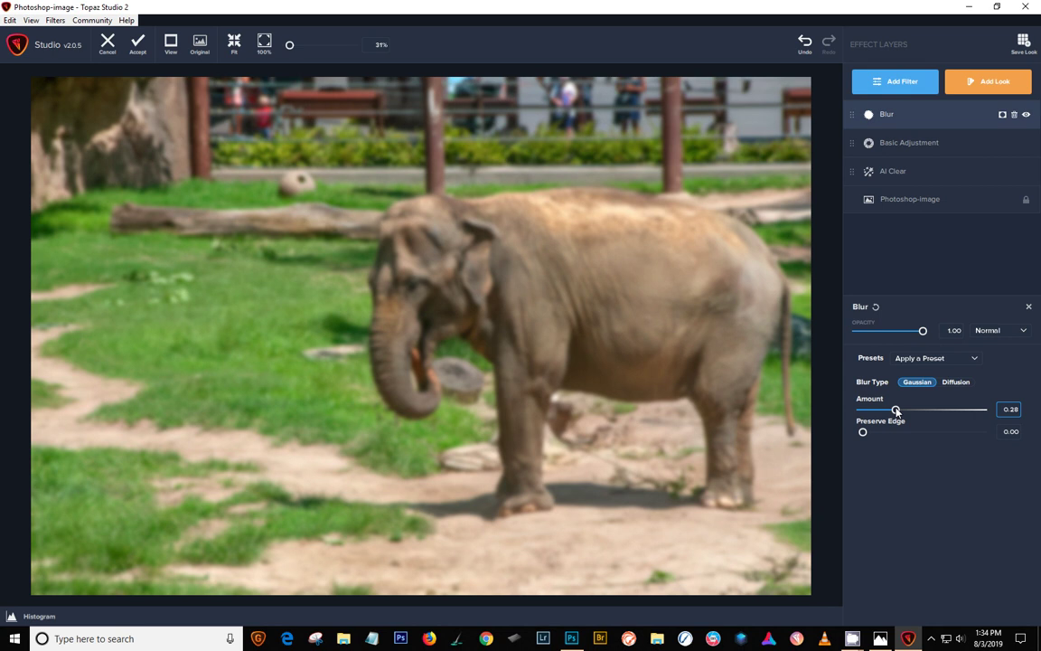
pyautogui.moveTo(896, 411); pyautogui.dragTo(897, 411)
# Add a gradient mask to the Blur layer and rotate it over the elephant.
pyautogui.click(1001, 115)
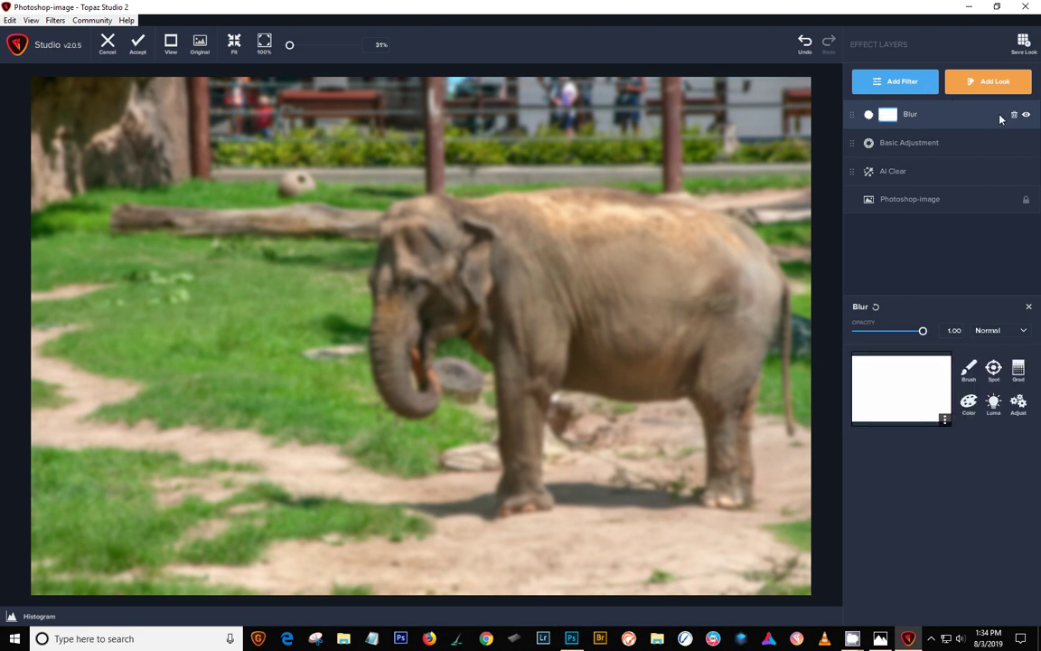
pyautogui.click(1017, 370)
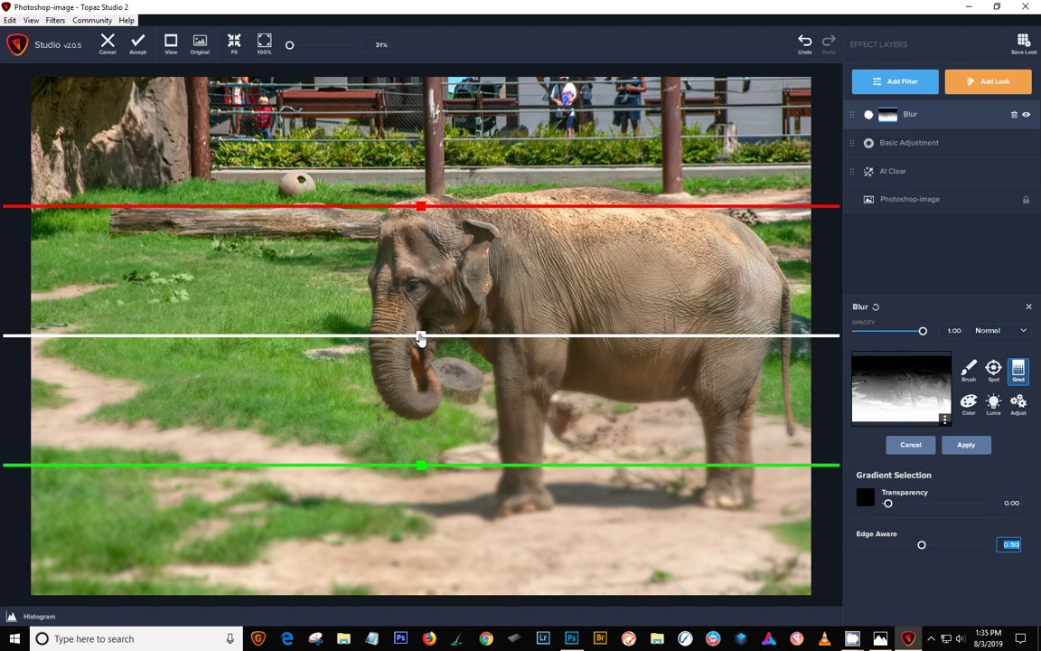
pyautogui.moveTo(419, 338); pyautogui.dragTo(393, 328)
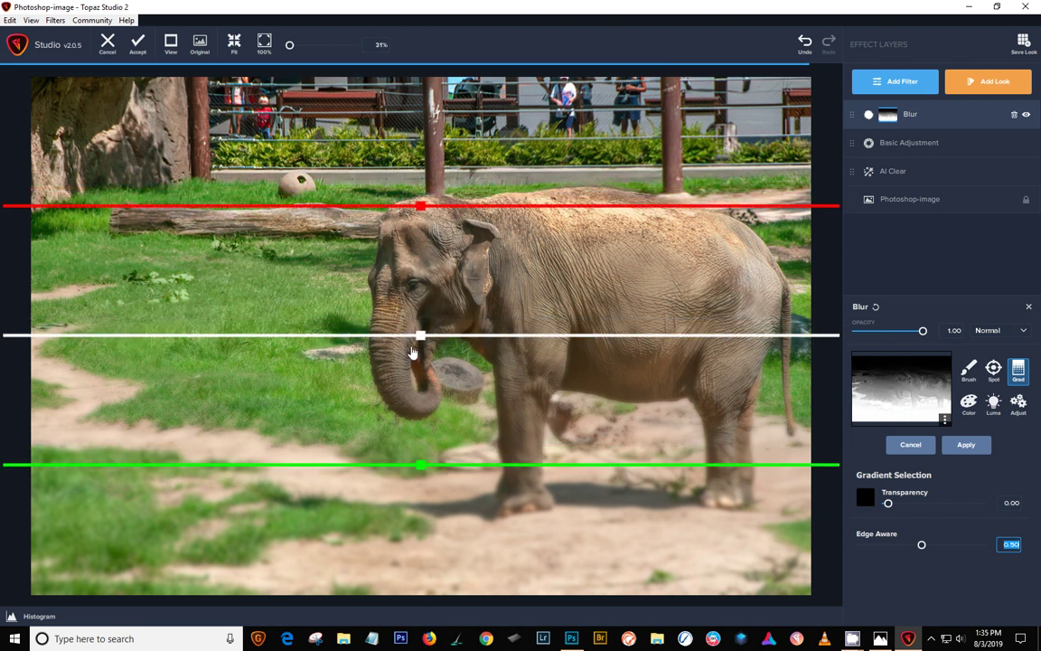
pyautogui.moveTo(420, 337)
pyautogui.mouseDown()
pyautogui.moveTo(407, 324)
pyautogui.moveTo(404, 336)
pyautogui.mouseUp()
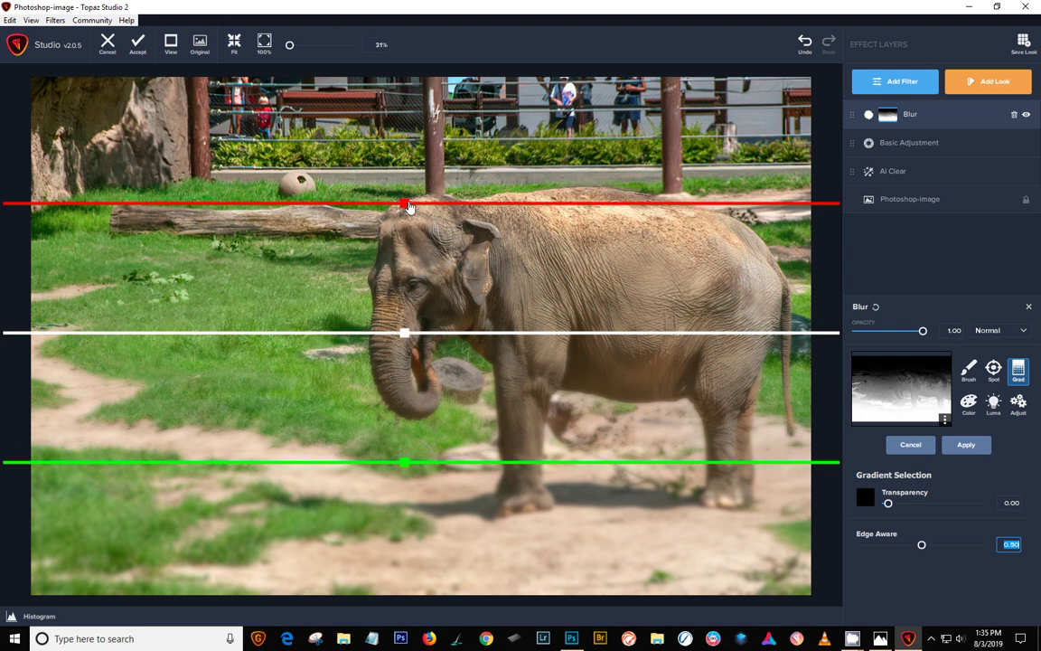
pyautogui.moveTo(403, 206); pyautogui.dragTo(418, 575)
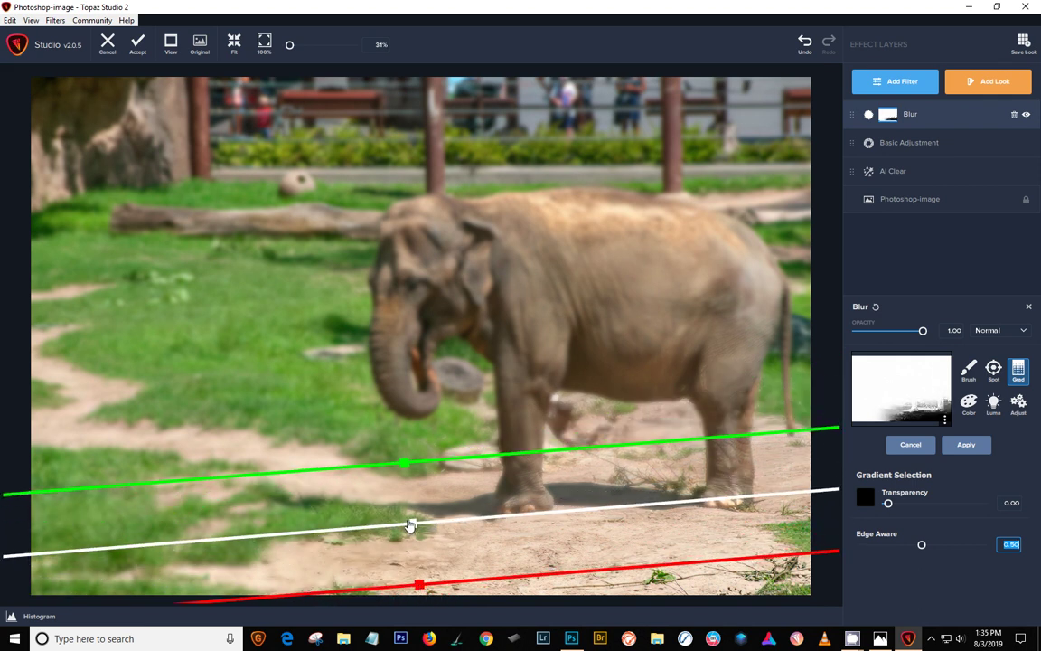
pyautogui.moveTo(411, 524); pyautogui.dragTo(425, 356)
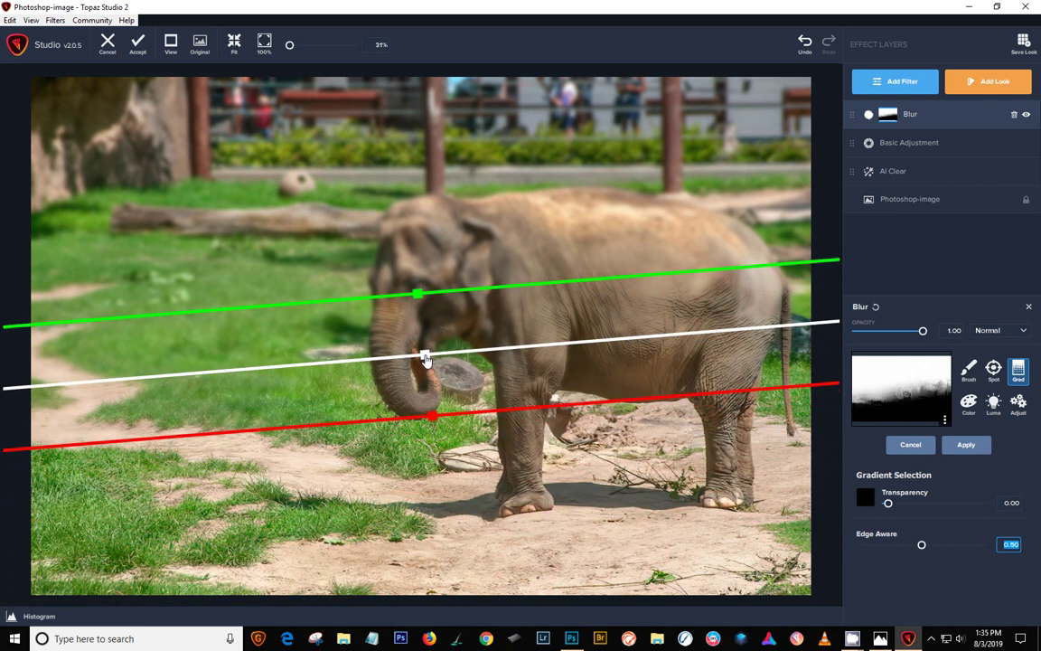
# Fine-tune the gradient's red and green edges and tilt, then apply the mask.
pyautogui.moveTo(431, 420); pyautogui.dragTo(422, 447)
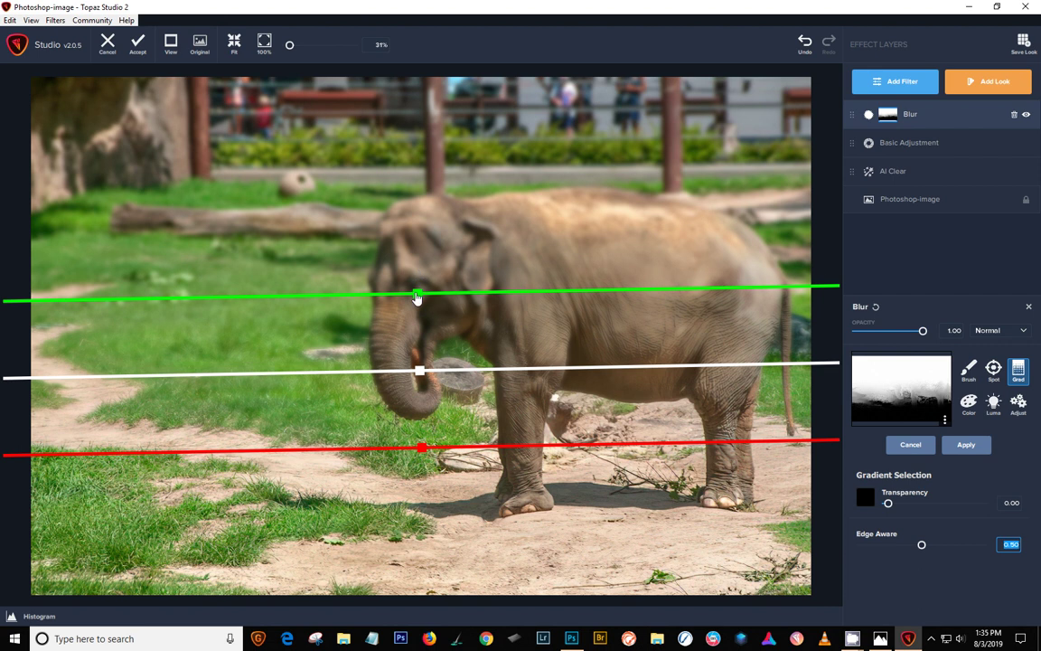
pyautogui.moveTo(417, 293); pyautogui.dragTo(417, 289)
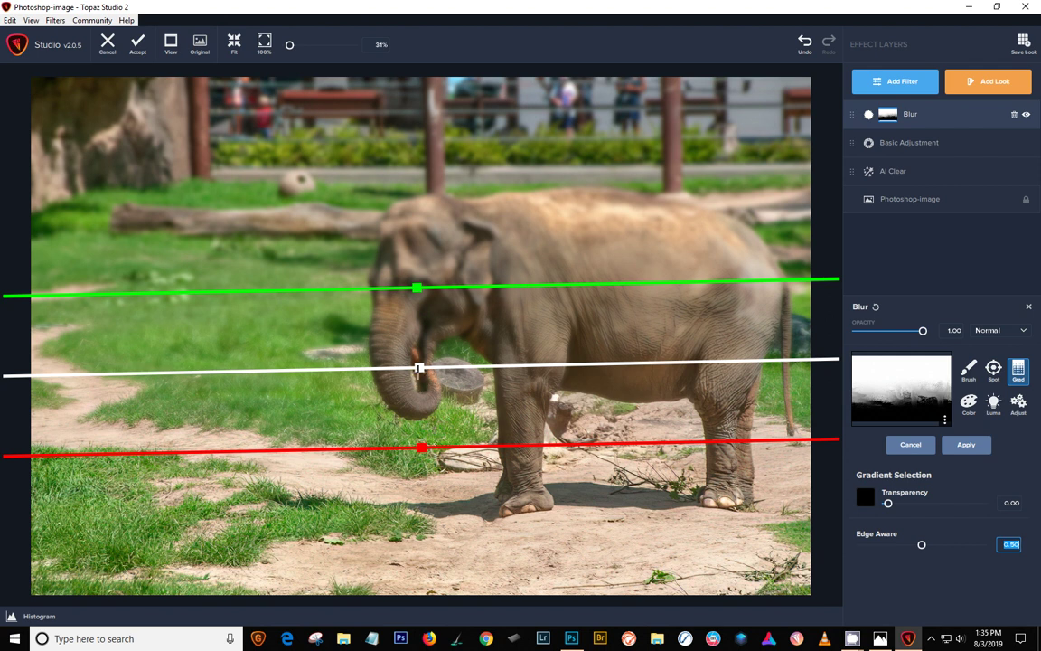
pyautogui.moveTo(418, 371); pyautogui.dragTo(419, 379)
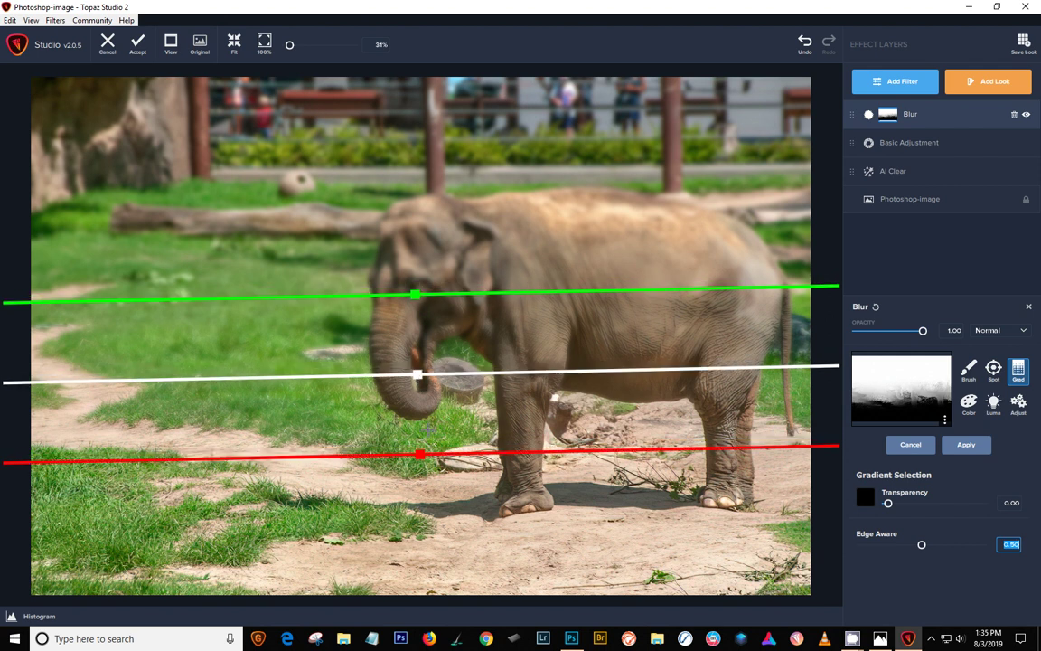
pyautogui.moveTo(420, 454); pyautogui.dragTo(422, 461)
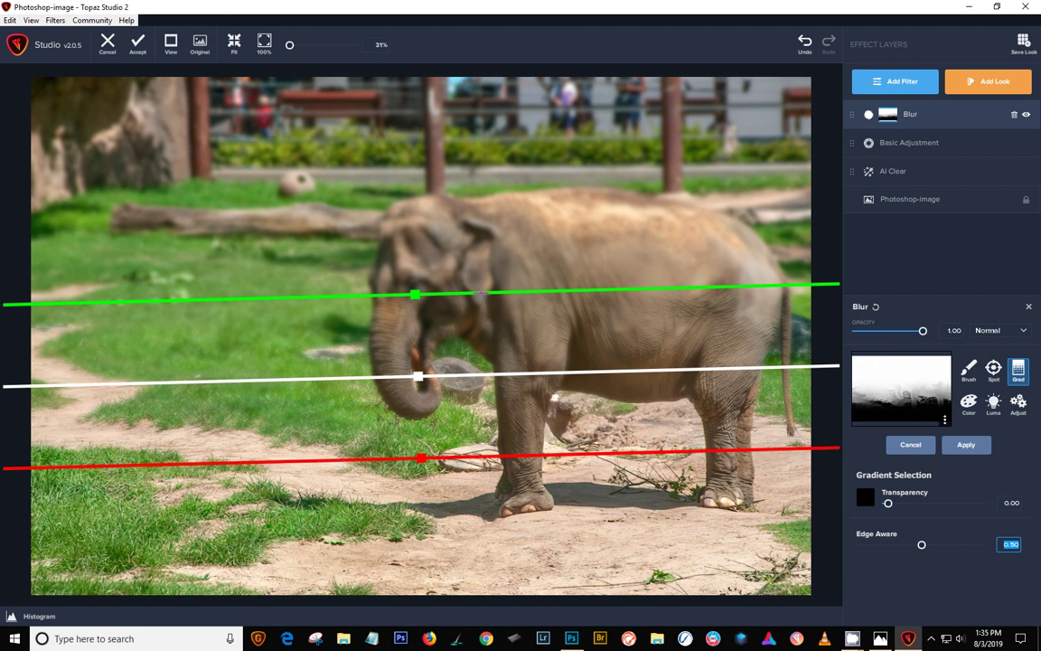
pyautogui.moveTo(414, 297); pyautogui.dragTo(417, 301)
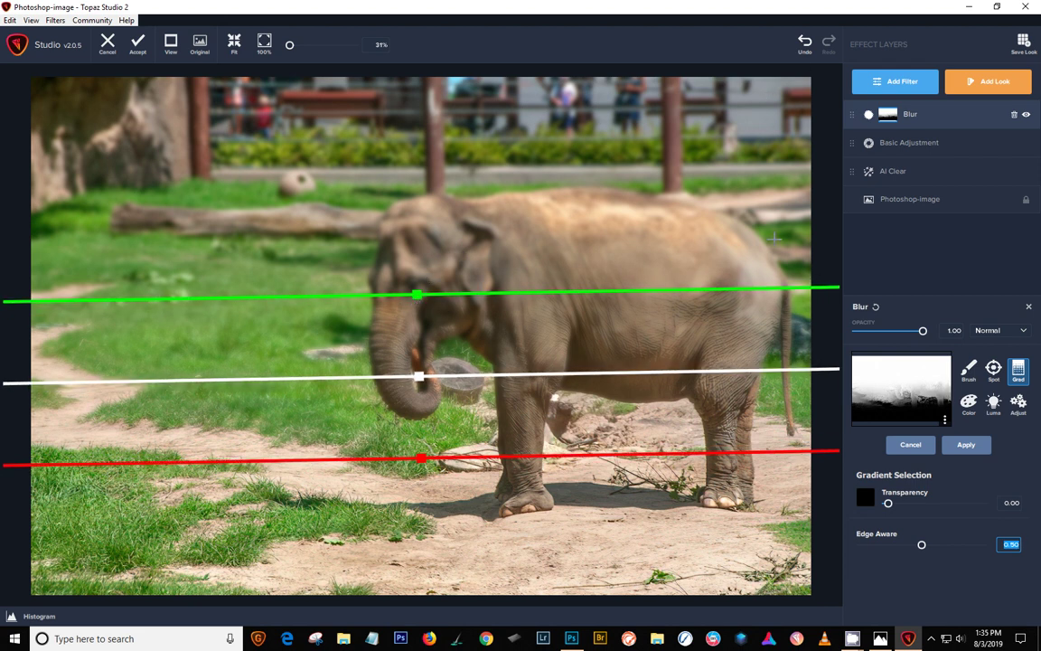
pyautogui.click(966, 446)
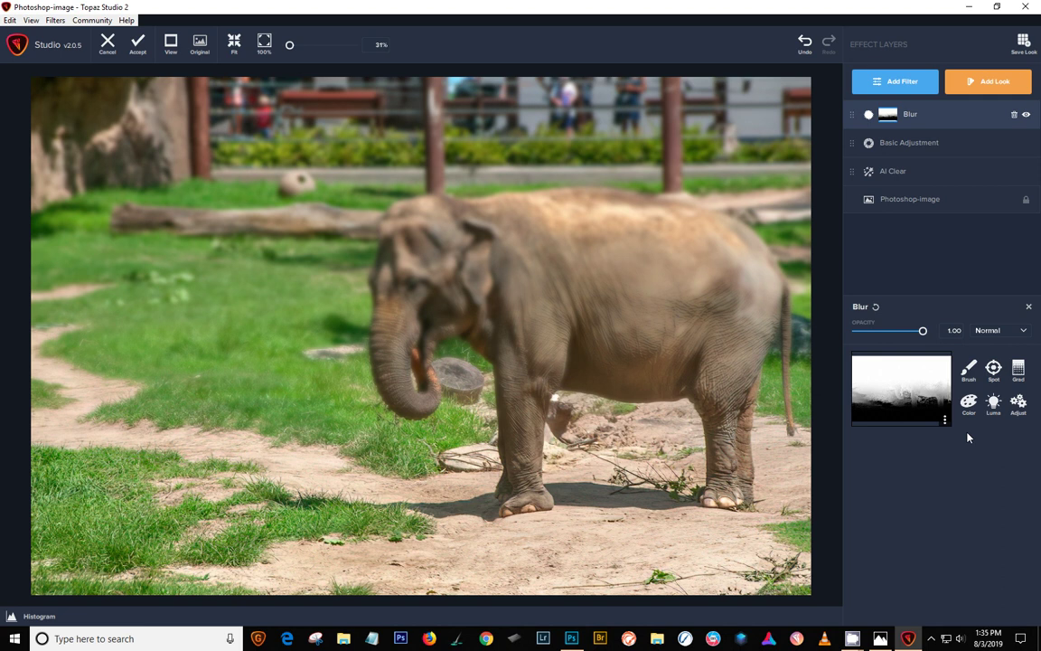
# Brush the blur off the elephant's forehead, head, chest, front leg and back leg.
pyautogui.click(969, 370)
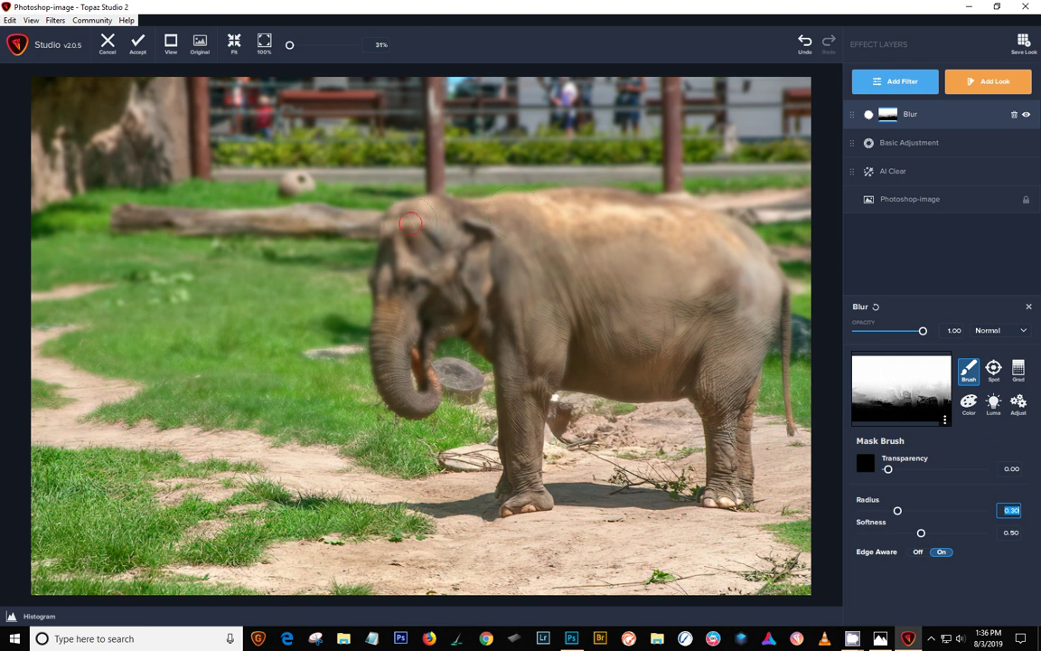
pyautogui.moveTo(398, 221)
pyautogui.mouseDown()
pyautogui.moveTo(519, 208)
pyautogui.moveTo(653, 215)
pyautogui.moveTo(712, 244)
pyautogui.moveTo(719, 234)
pyautogui.moveTo(735, 240)
pyautogui.moveTo(754, 293)
pyautogui.moveTo(749, 323)
pyautogui.moveTo(760, 286)
pyautogui.moveTo(749, 317)
pyautogui.moveTo(707, 293)
pyautogui.moveTo(670, 295)
pyautogui.moveTo(658, 245)
pyautogui.moveTo(639, 291)
pyautogui.moveTo(613, 248)
pyautogui.moveTo(579, 256)
pyautogui.moveTo(560, 280)
pyautogui.moveTo(535, 275)
pyautogui.moveTo(556, 241)
pyautogui.moveTo(451, 298)
pyautogui.moveTo(447, 321)
pyautogui.moveTo(497, 357)
pyautogui.moveTo(519, 286)
pyautogui.moveTo(546, 331)
pyautogui.mouseUp()
pyautogui.moveTo(461, 239)
pyautogui.mouseDown()
pyautogui.moveTo(357, 294)
pyautogui.moveTo(358, 310)
pyautogui.moveTo(488, 294)
pyautogui.mouseUp()
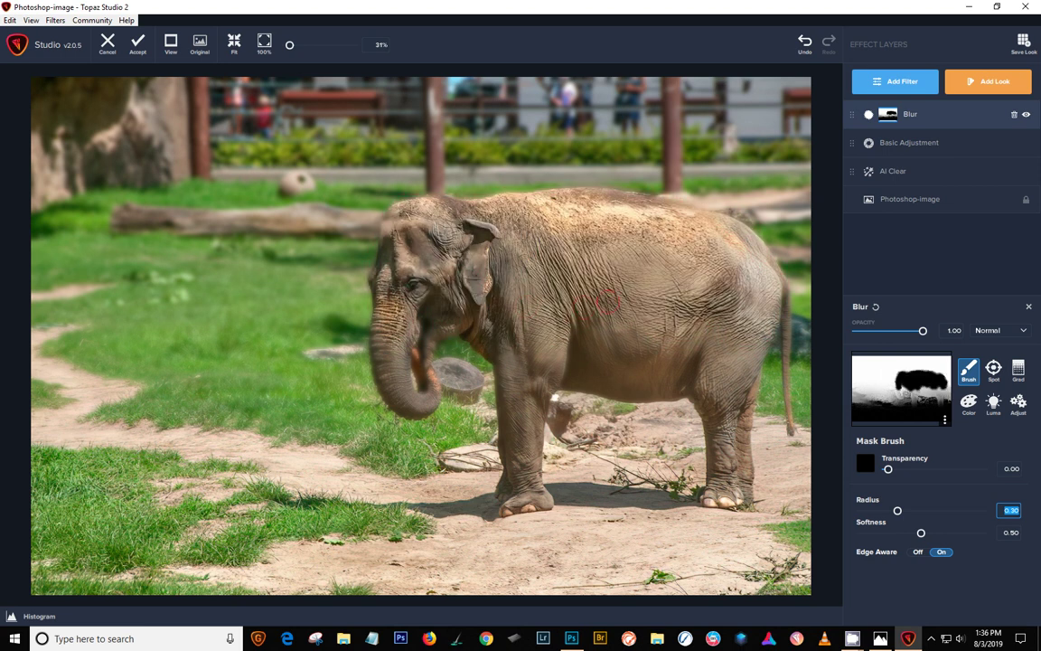
pyautogui.moveTo(550, 332)
pyautogui.mouseDown()
pyautogui.moveTo(539, 378)
pyautogui.moveTo(523, 373)
pyautogui.moveTo(530, 502)
pyautogui.mouseUp()
pyautogui.moveTo(739, 351); pyautogui.dragTo(730, 495)
# Set the mask brush radius to 0.11 and paint the blur off the elephant's rear.
pyautogui.click(764, 294)
pyautogui.write('0.01')
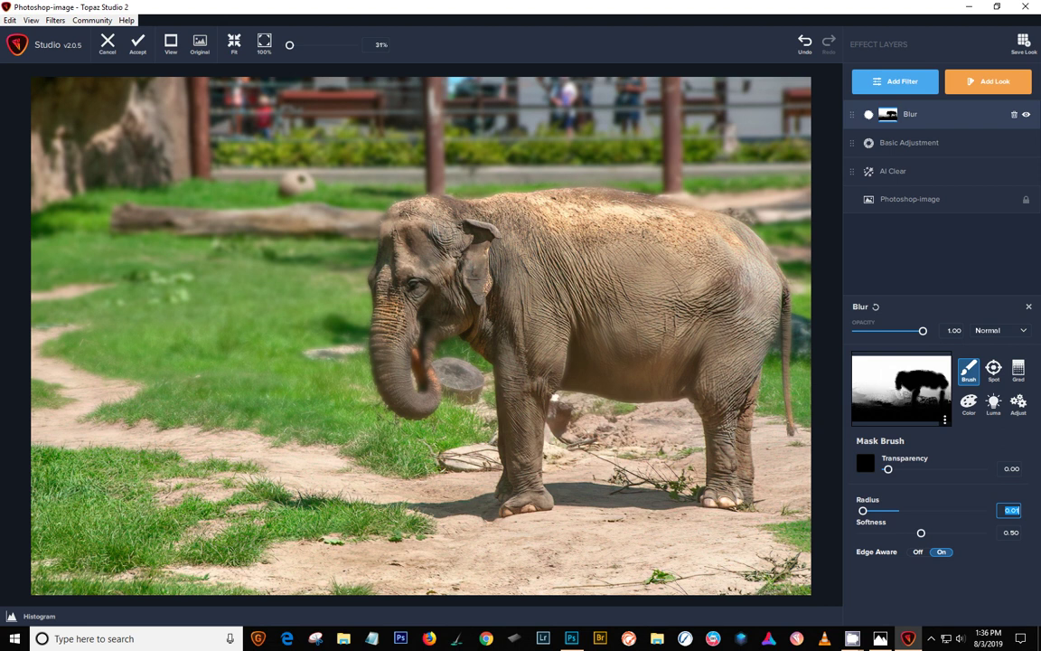
pyautogui.write('0.11')
pyautogui.press('Return')
pyautogui.click(885, 512)
pyautogui.hotkey('ctrl', 'z')
pyautogui.moveTo(777, 274); pyautogui.dragTo(788, 439)
# Set the brush transparency to 0.10 and enlarge the radius to about 0.36.
pyautogui.moveTo(888, 469); pyautogui.dragTo(922, 467)
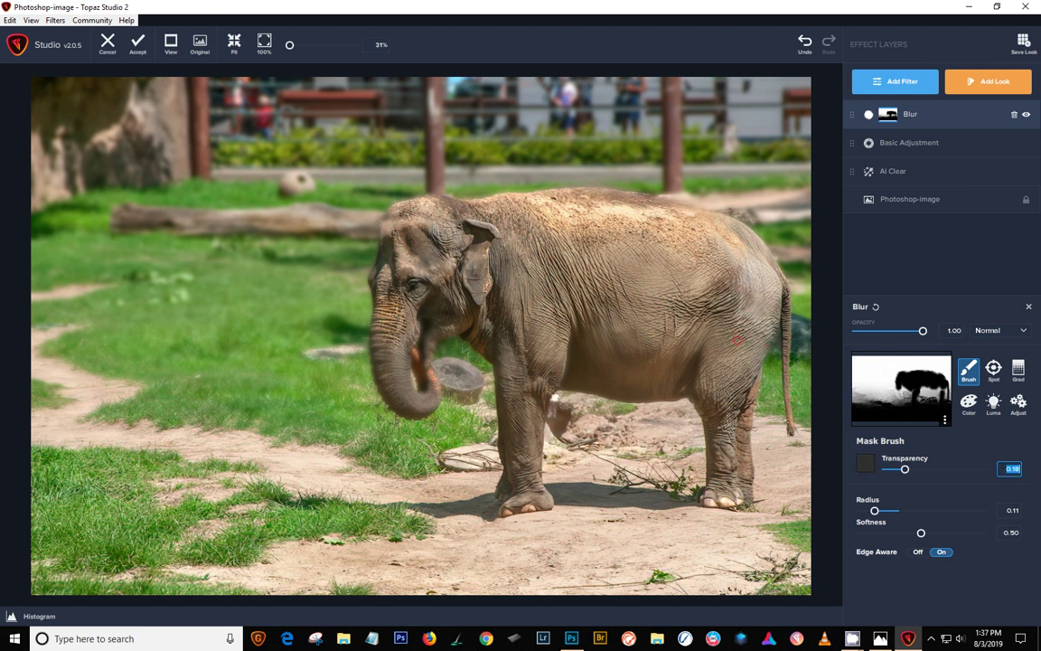
pyautogui.press('Down')
pyautogui.press('Down')
pyautogui.press('Down')
pyautogui.press('Down')
pyautogui.press('Down')
pyautogui.press('Down')
pyautogui.press('Down')
pyautogui.press('Down')
pyautogui.press('Down')
pyautogui.press('Down')
pyautogui.press('Down')
pyautogui.press('Down')
pyautogui.press('Down')
pyautogui.press('Down')
pyautogui.press('Down')
pyautogui.press('Down')
pyautogui.press('Down')
pyautogui.press('Down')
pyautogui.press('Down')
pyautogui.press('Down')
pyautogui.press('Down')
pyautogui.press('Down')
pyautogui.press('Down')
pyautogui.press('Down')
pyautogui.press('Down')
pyautogui.press('Down')
pyautogui.press('Down')
pyautogui.press('Down')
pyautogui.press('Down')
pyautogui.press('Down')
pyautogui.press('Tab')
pyautogui.press('Up')
pyautogui.press('Up')
pyautogui.press('Up')
pyautogui.press('Up')
pyautogui.press('Up')
pyautogui.press('Up')
pyautogui.press('Up')
pyautogui.press('Up')
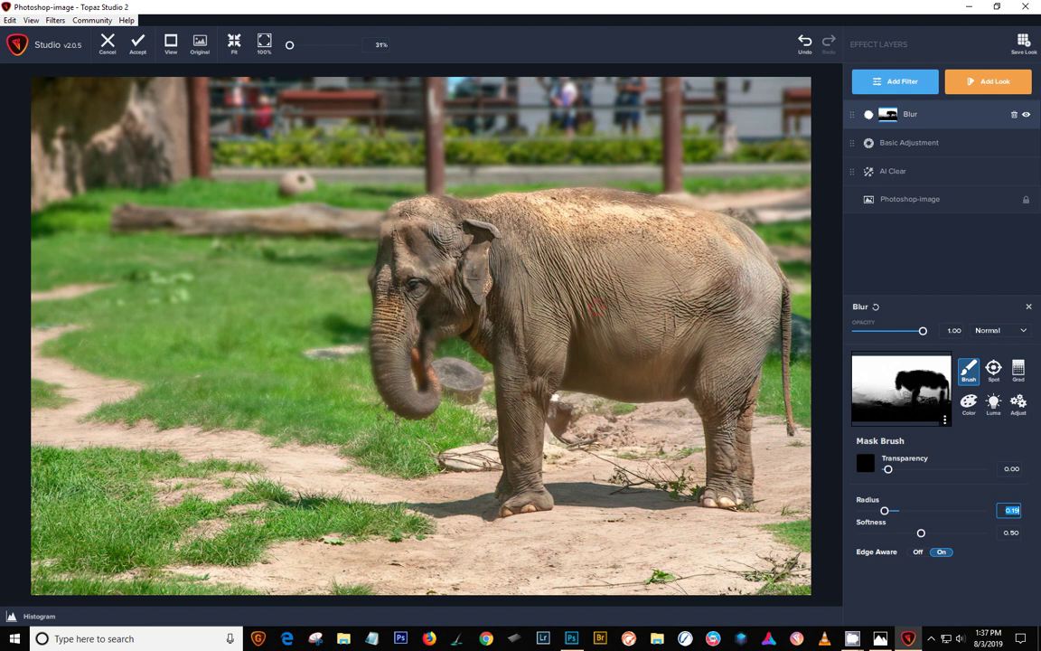
pyautogui.press('Up')
pyautogui.press('Up')
pyautogui.press('Up')
pyautogui.press('Up')
pyautogui.press('Up')
pyautogui.press('Up')
pyautogui.press('Up')
pyautogui.press('Up')
pyautogui.press('Up')
pyautogui.press('Up')
pyautogui.press('Up')
pyautogui.press('Up')
pyautogui.press('Up')
pyautogui.press('Up')
pyautogui.press('Up')
pyautogui.press('Up')
pyautogui.press('Up')
# Paint the blur off the elephant's belly, shoulder, trunk, forehead and back.
pyautogui.moveTo(637, 343)
pyautogui.mouseDown()
pyautogui.moveTo(581, 352)
pyautogui.moveTo(656, 343)
pyautogui.mouseUp()
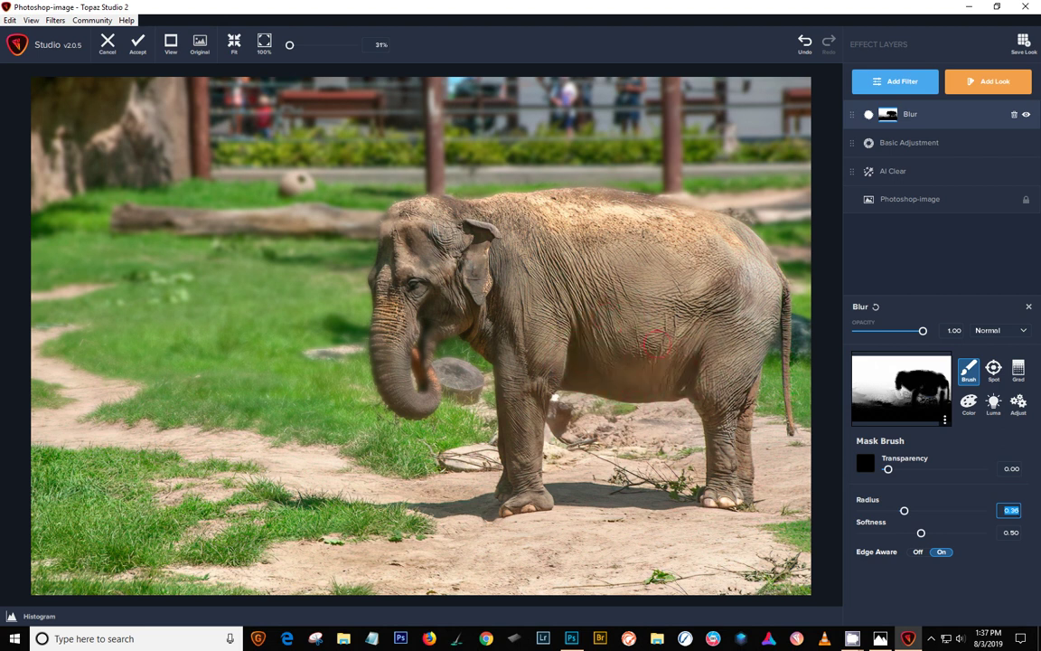
pyautogui.moveTo(555, 343); pyautogui.dragTo(531, 354)
pyautogui.moveTo(388, 346); pyautogui.dragTo(372, 355)
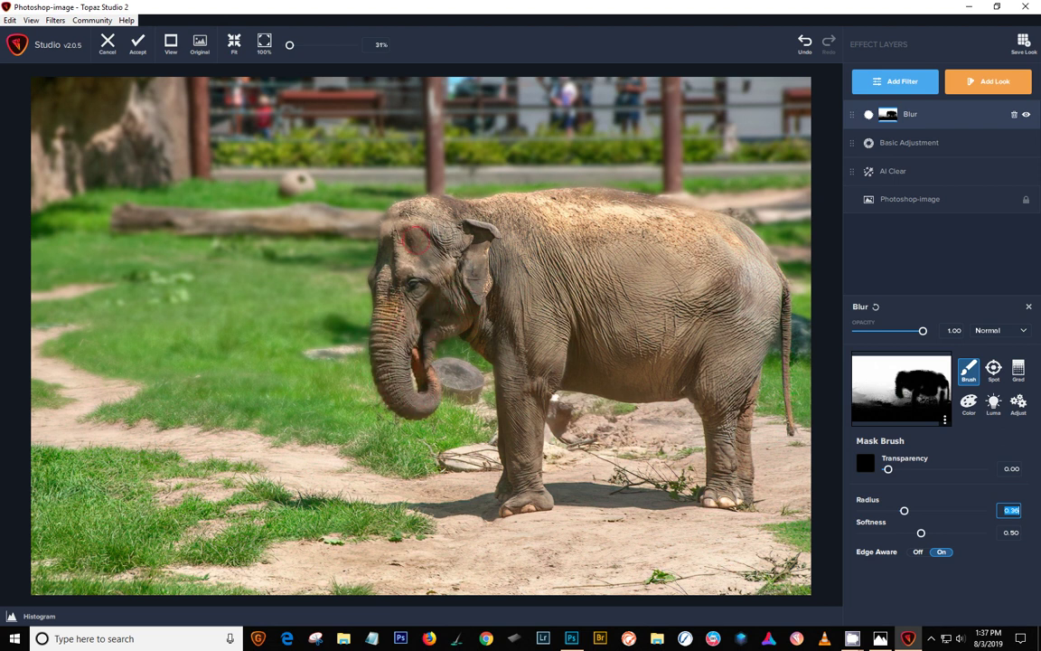
pyautogui.moveTo(399, 221)
pyautogui.mouseDown()
pyautogui.moveTo(409, 226)
pyautogui.moveTo(362, 236)
pyautogui.moveTo(378, 253)
pyautogui.moveTo(390, 224)
pyautogui.mouseUp()
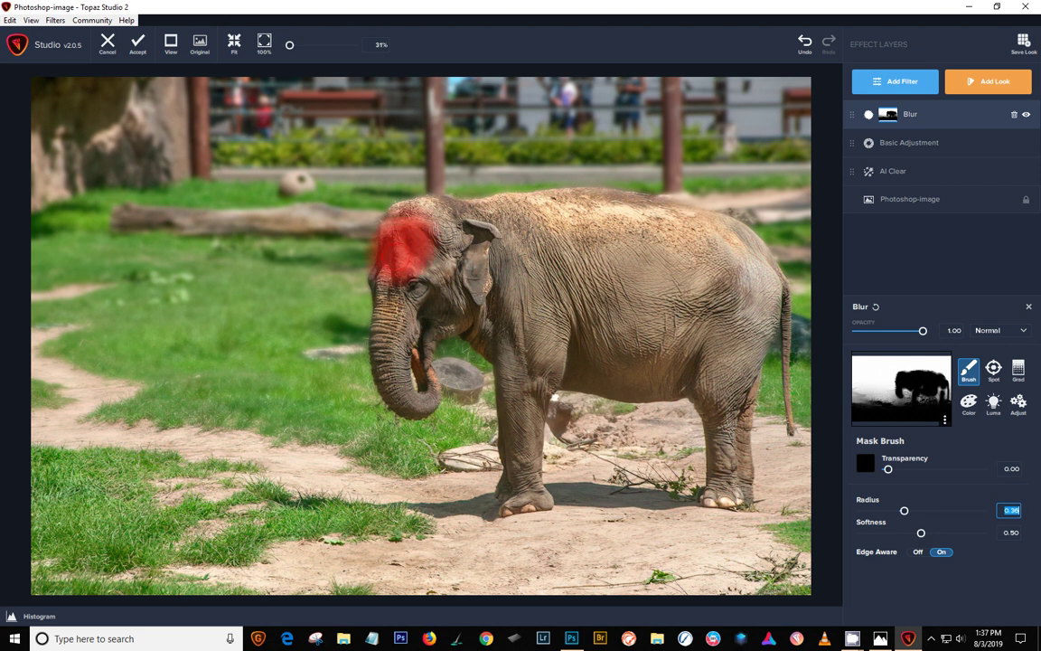
pyautogui.moveTo(495, 206)
pyautogui.mouseDown()
pyautogui.moveTo(626, 219)
pyautogui.moveTo(696, 239)
pyautogui.moveTo(659, 224)
pyautogui.moveTo(744, 280)
pyautogui.moveTo(753, 312)
pyautogui.moveTo(743, 308)
pyautogui.moveTo(683, 360)
pyautogui.mouseUp()
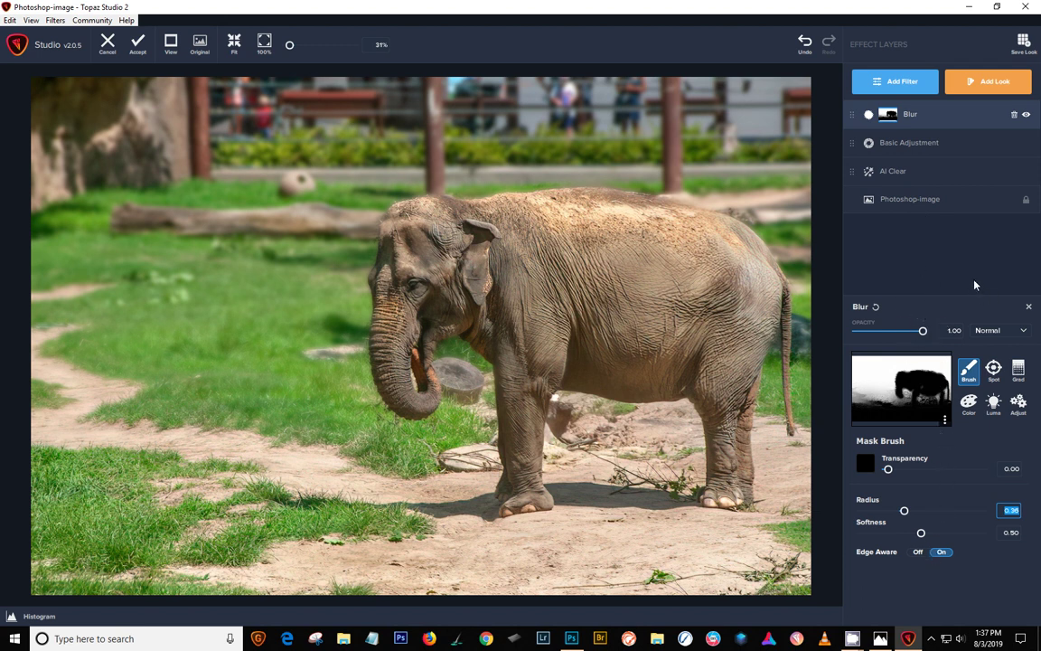
# Add HSL Color Tuning: green saturation -0.71, hue -0.43, lightness up; yellow saturation 0.57.
pyautogui.click(1027, 309)
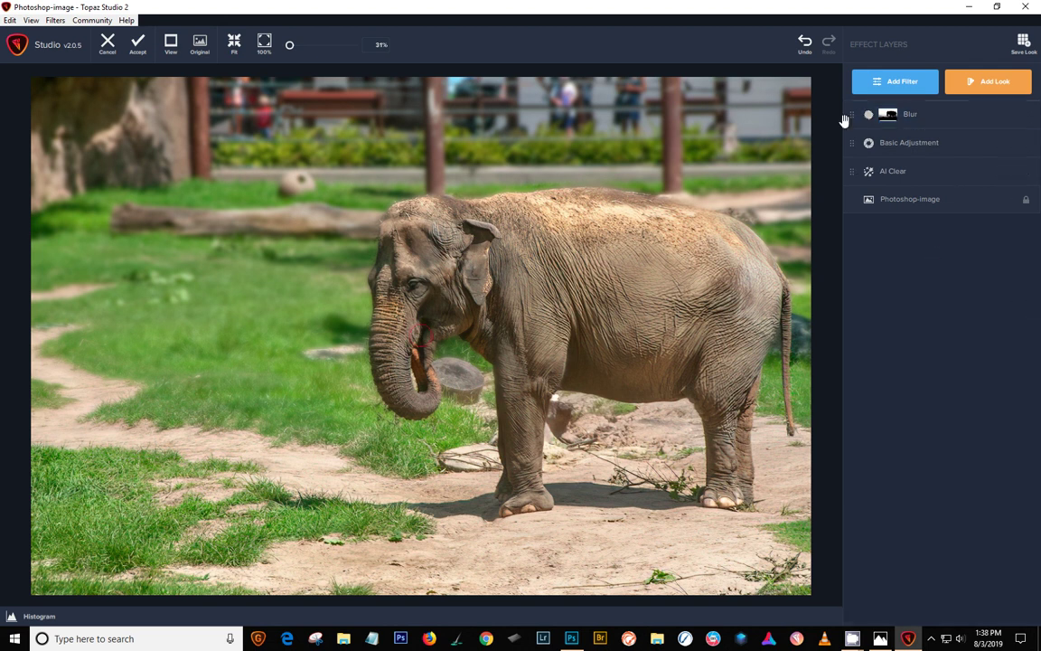
pyautogui.click(913, 79)
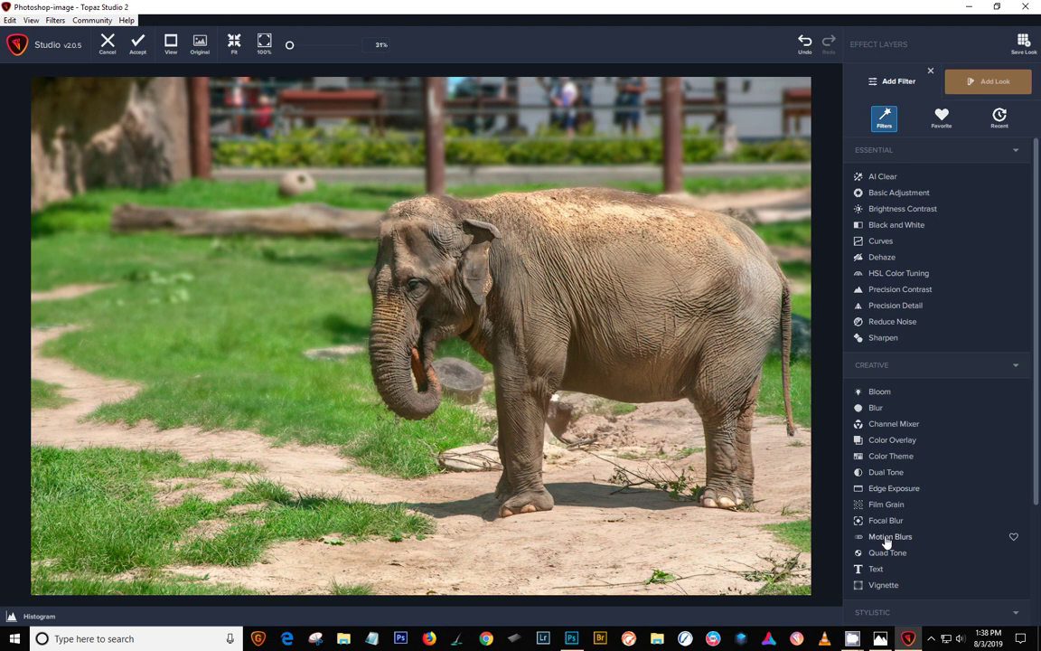
pyautogui.click(893, 275)
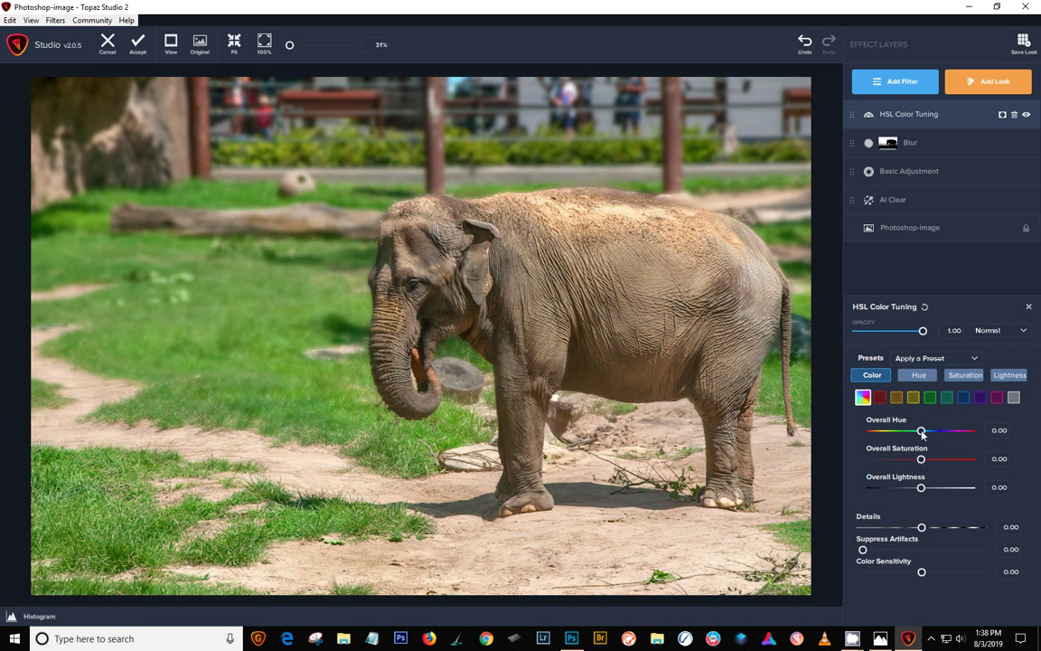
pyautogui.click(930, 400)
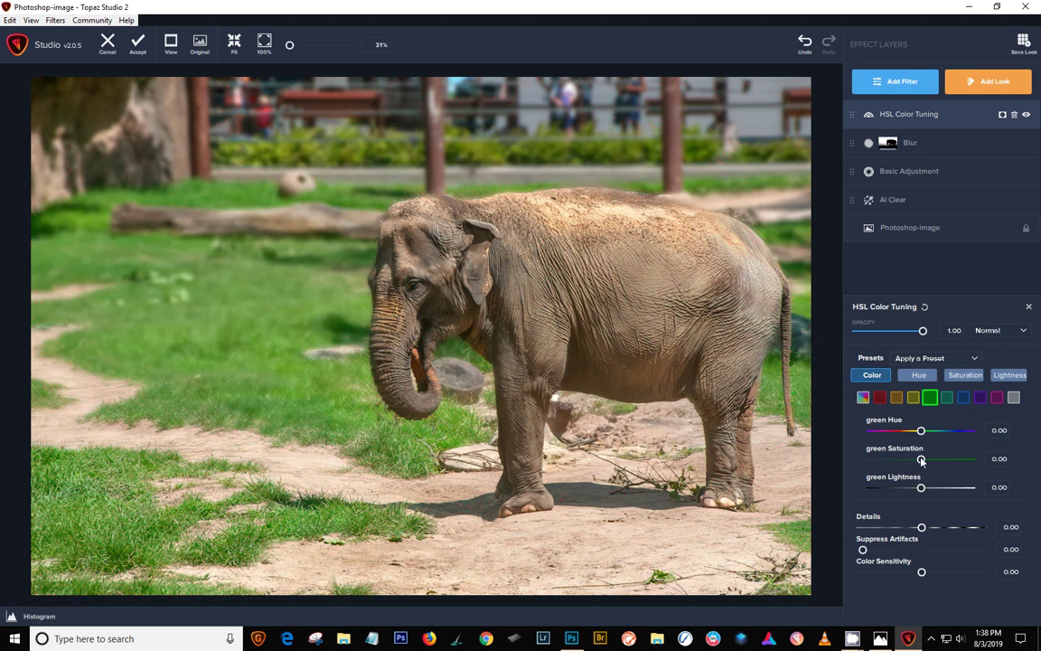
pyautogui.moveTo(920, 459); pyautogui.dragTo(884, 467)
pyautogui.press('Down')
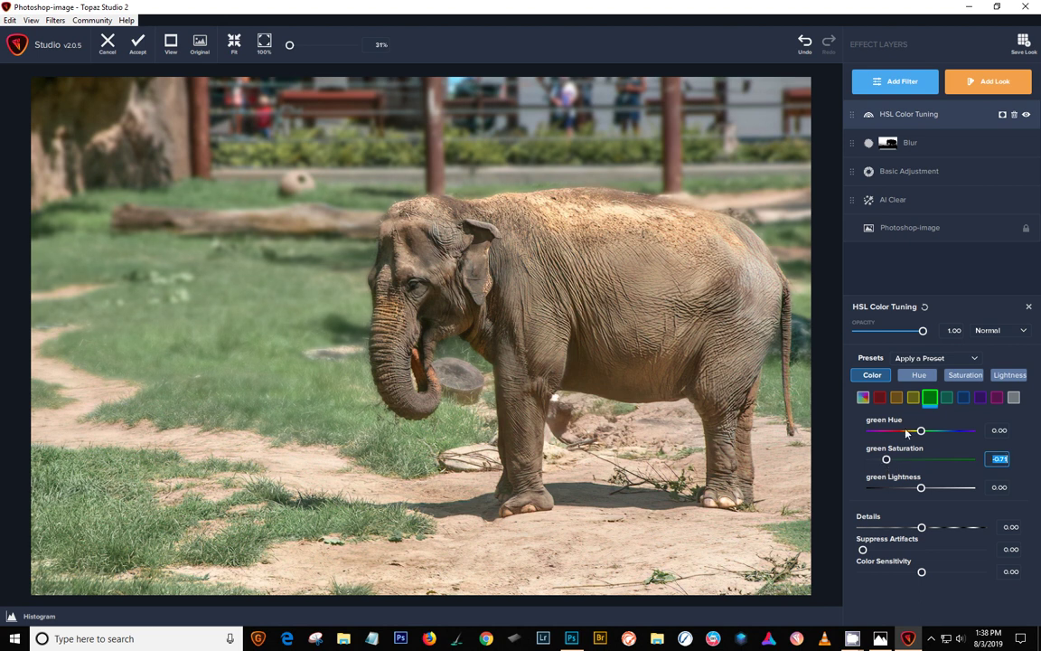
pyautogui.moveTo(921, 433); pyautogui.dragTo(904, 438)
pyautogui.press('Down')
pyautogui.press('Down')
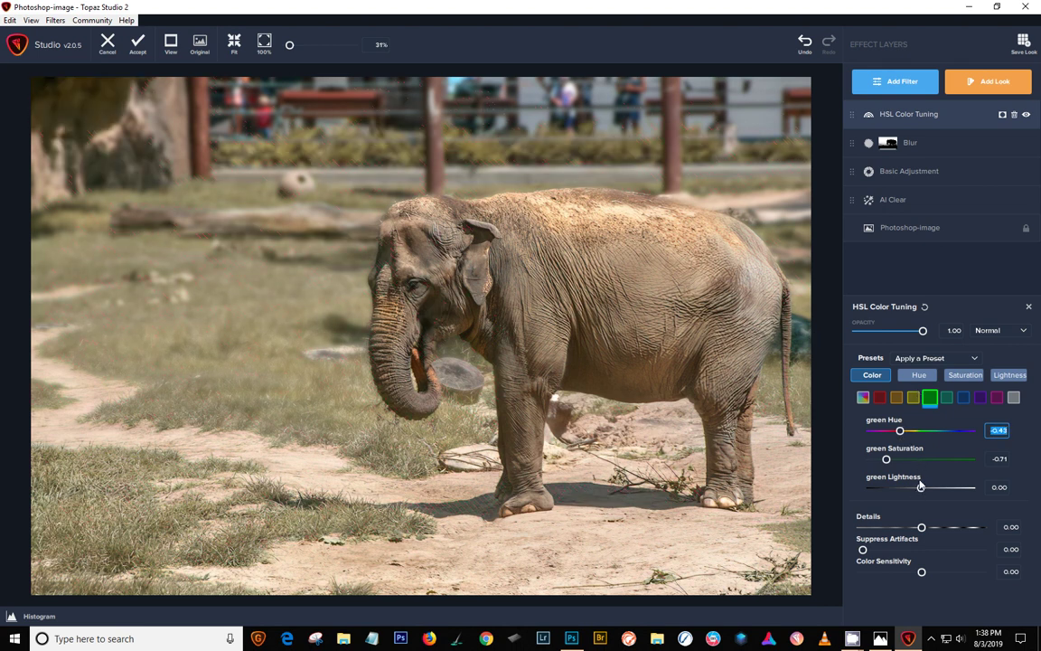
pyautogui.moveTo(921, 490)
pyautogui.mouseDown()
pyautogui.moveTo(939, 489)
pyautogui.moveTo(930, 488)
pyautogui.mouseUp()
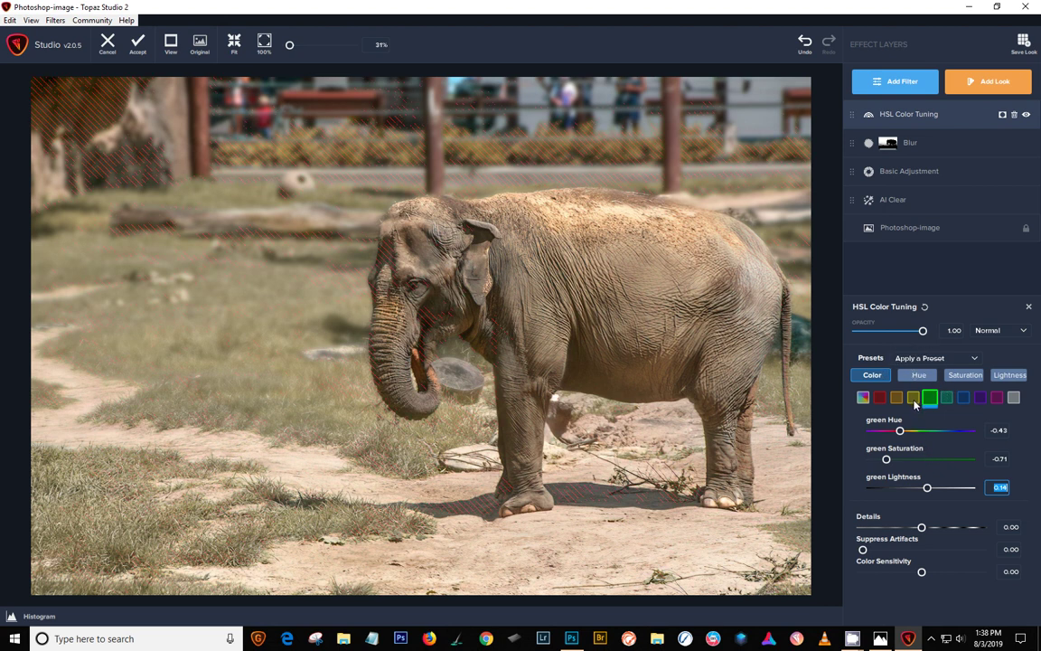
pyautogui.click(913, 402)
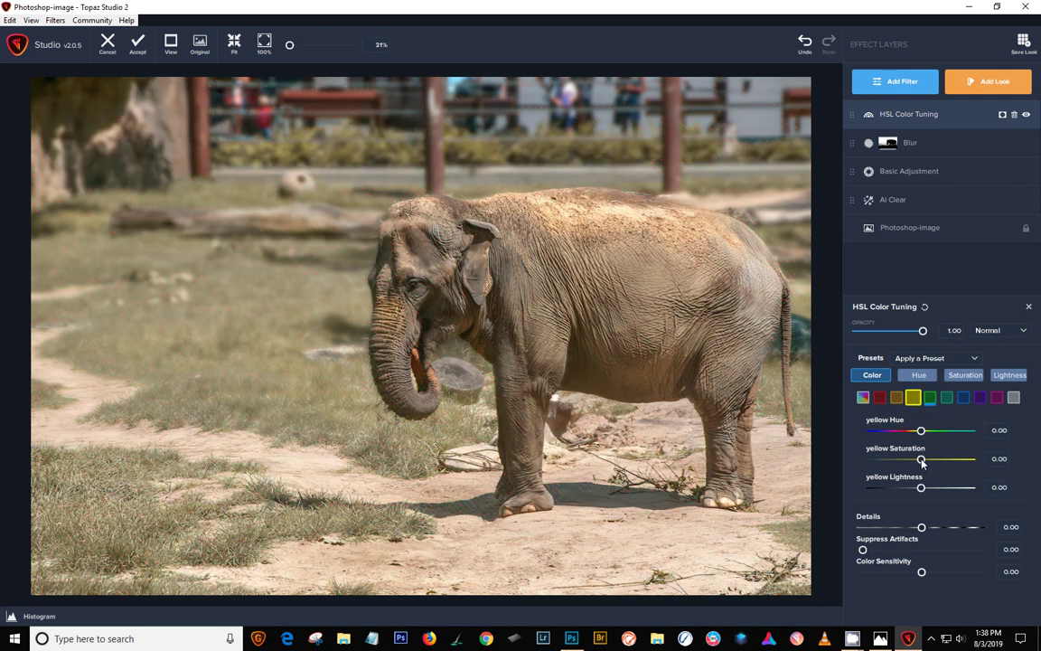
pyautogui.moveTo(921, 462); pyautogui.dragTo(950, 463)
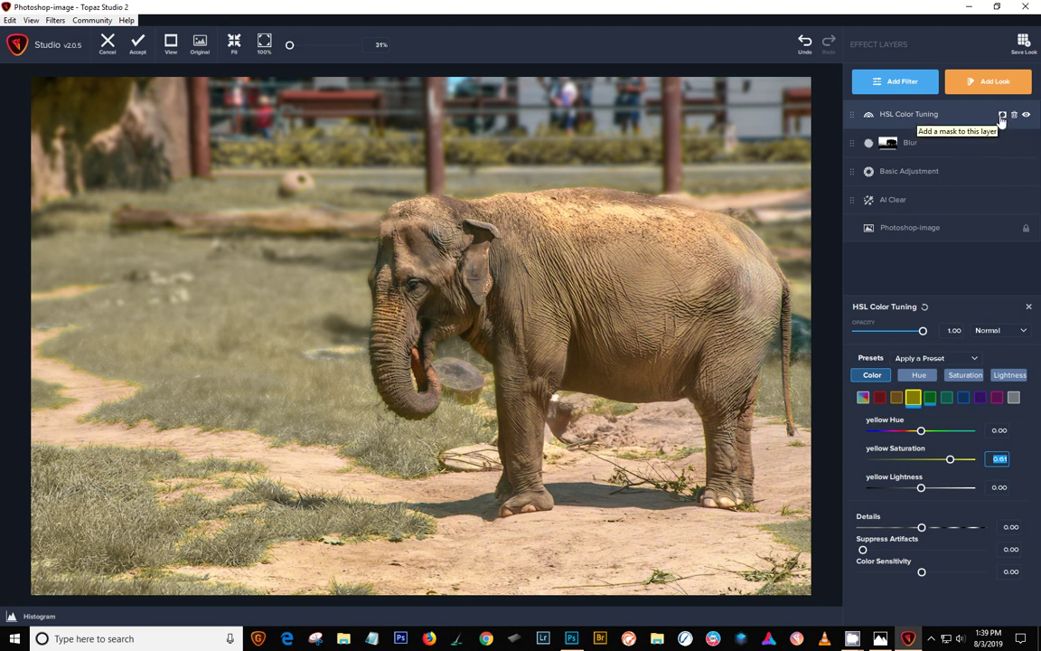
# Add a mask to the HSL layer and brush over the elephant's forehead, trunk, ear and body.
pyautogui.click(1001, 115)
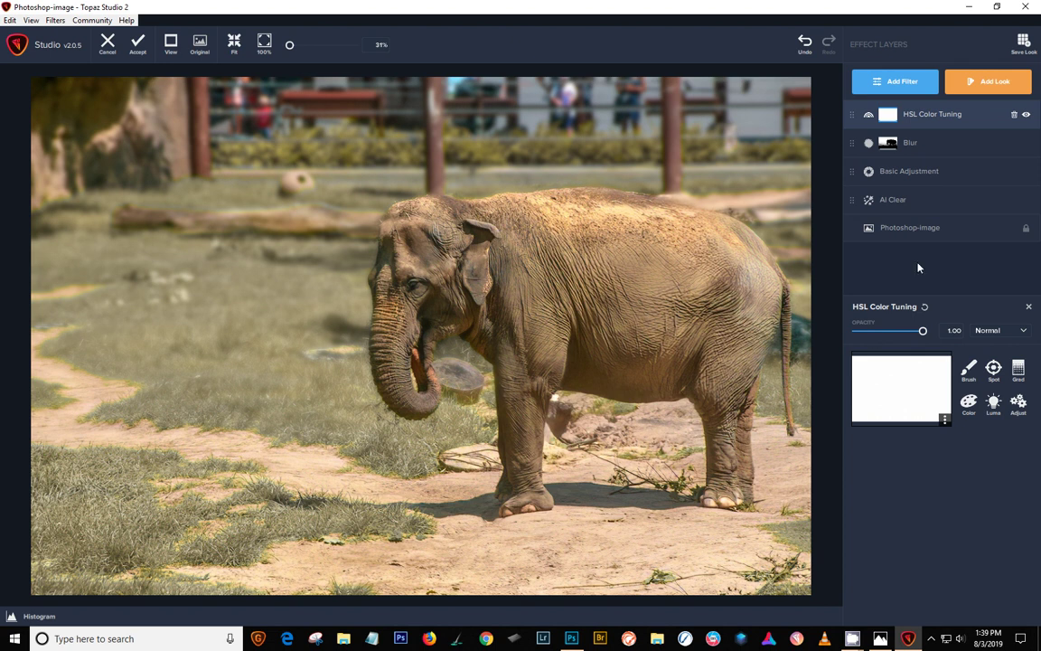
pyautogui.click(968, 367)
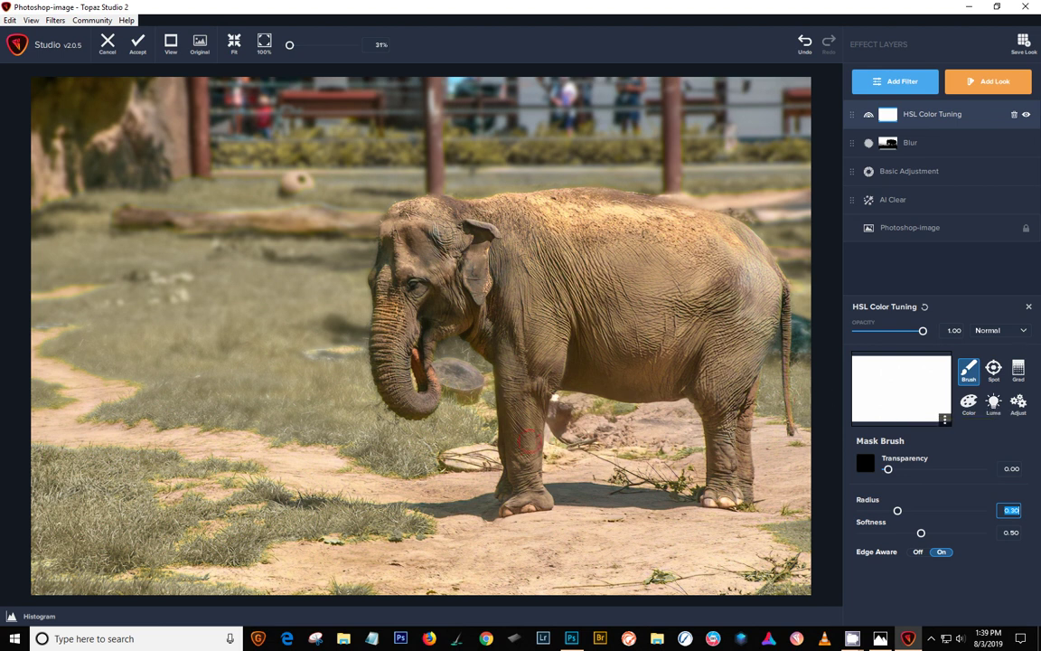
pyautogui.moveTo(397, 216)
pyautogui.mouseDown()
pyautogui.moveTo(366, 199)
pyautogui.moveTo(366, 253)
pyautogui.moveTo(388, 303)
pyautogui.moveTo(361, 334)
pyautogui.moveTo(375, 371)
pyautogui.moveTo(393, 339)
pyautogui.moveTo(384, 294)
pyautogui.moveTo(420, 271)
pyautogui.moveTo(479, 262)
pyautogui.moveTo(442, 208)
pyautogui.moveTo(406, 190)
pyautogui.moveTo(616, 211)
pyautogui.moveTo(723, 236)
pyautogui.moveTo(750, 258)
pyautogui.moveTo(764, 289)
pyautogui.moveTo(750, 321)
pyautogui.moveTo(600, 257)
pyautogui.moveTo(538, 239)
pyautogui.moveTo(470, 239)
pyautogui.moveTo(508, 327)
pyautogui.moveTo(520, 433)
pyautogui.moveTo(479, 452)
pyautogui.moveTo(474, 470)
pyautogui.mouseUp()
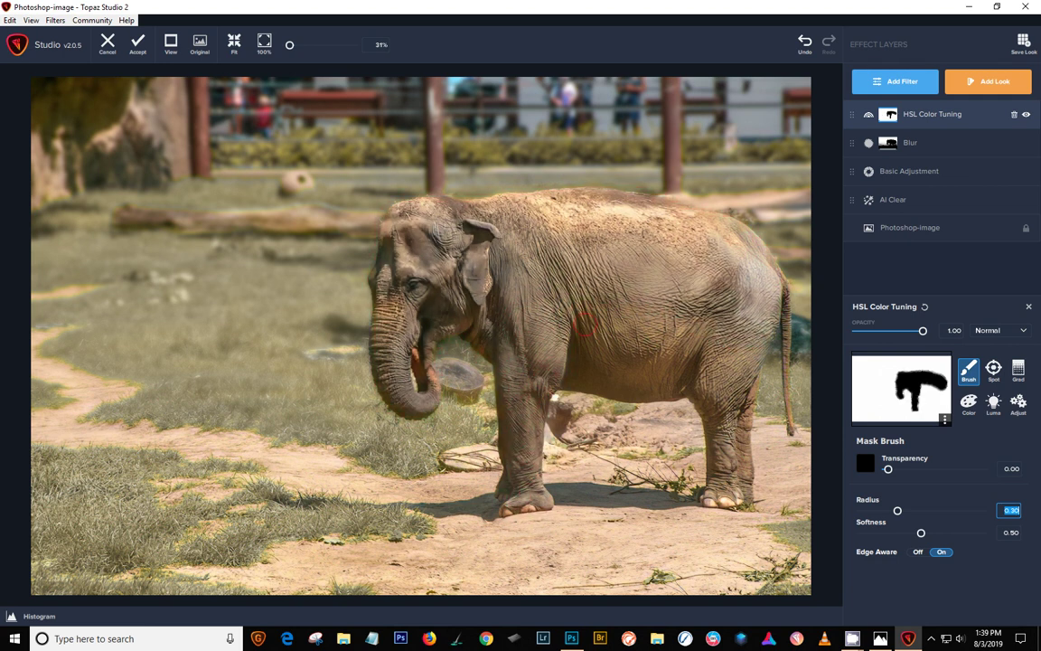
pyautogui.moveTo(592, 335)
pyautogui.mouseDown()
pyautogui.moveTo(678, 339)
pyautogui.moveTo(683, 327)
pyautogui.moveTo(733, 384)
pyautogui.moveTo(727, 499)
pyautogui.moveTo(739, 289)
pyautogui.moveTo(764, 307)
pyautogui.moveTo(651, 217)
pyautogui.moveTo(630, 221)
pyautogui.moveTo(564, 192)
pyautogui.moveTo(492, 203)
pyautogui.mouseUp()
pyautogui.moveTo(476, 264)
pyautogui.mouseDown()
pyautogui.moveTo(434, 289)
pyautogui.moveTo(447, 285)
pyautogui.moveTo(493, 325)
pyautogui.moveTo(542, 294)
pyautogui.moveTo(587, 311)
pyautogui.moveTo(669, 258)
pyautogui.moveTo(587, 276)
pyautogui.moveTo(642, 318)
pyautogui.mouseUp()
pyautogui.click(625, 318)
# Open the mask's Adjust settings, then hide and re-show the HSL Color Tuning layer to compare.
pyautogui.click(1018, 404)
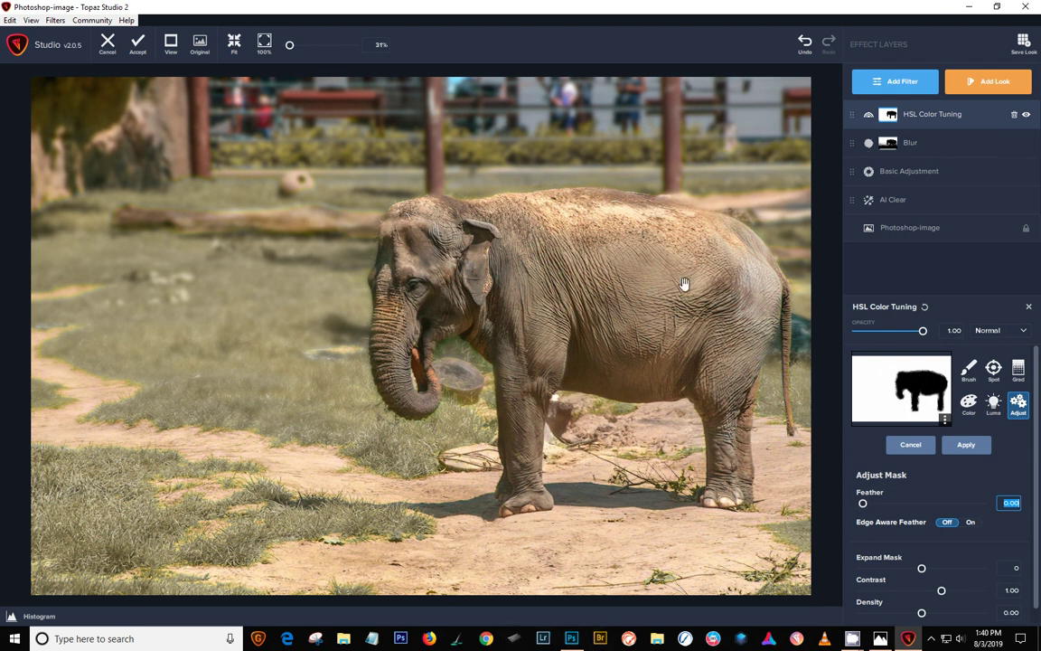
pyautogui.click(1026, 115)
pyautogui.click(1025, 118)
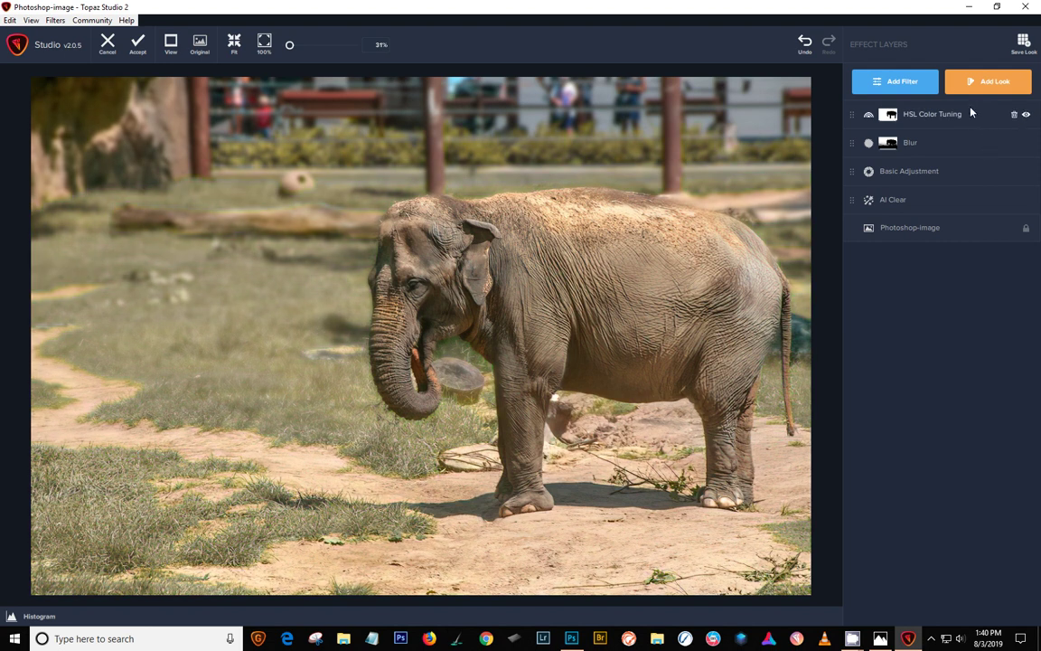
# Add a Texture layer using the grey scratchy texture at 0.22 opacity.
pyautogui.click(902, 84)
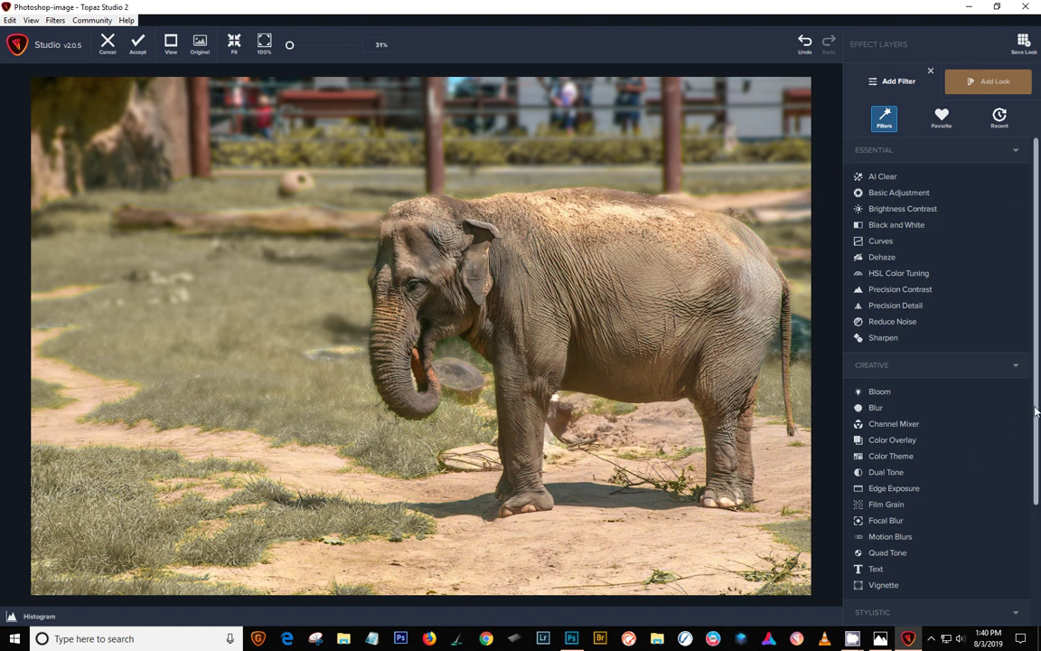
pyautogui.moveTo(1036, 411); pyautogui.dragTo(1013, 537)
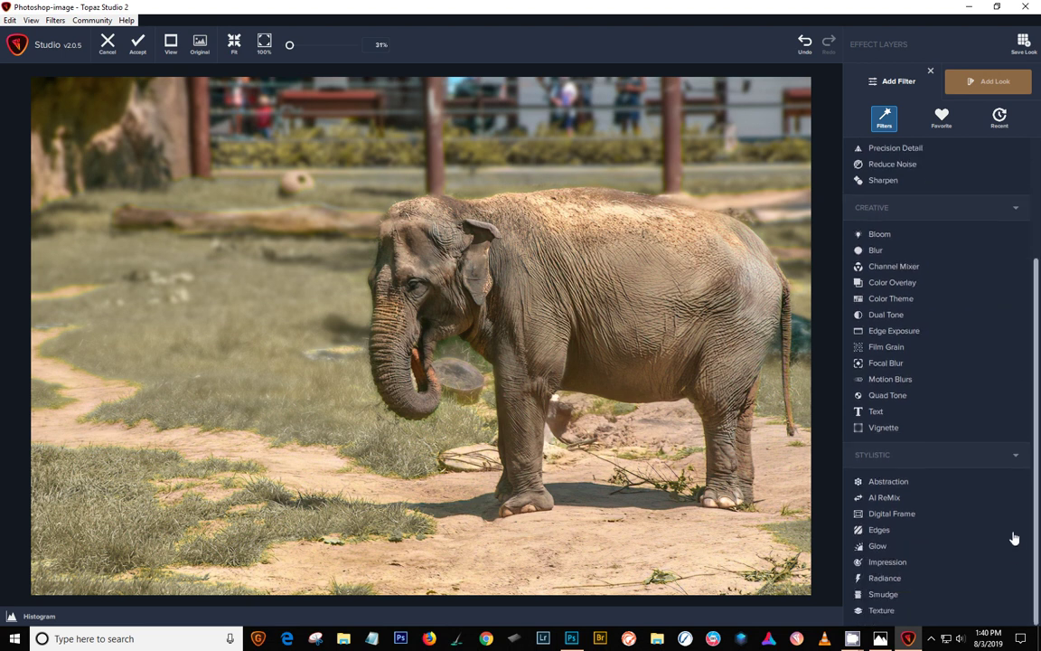
pyautogui.click(880, 611)
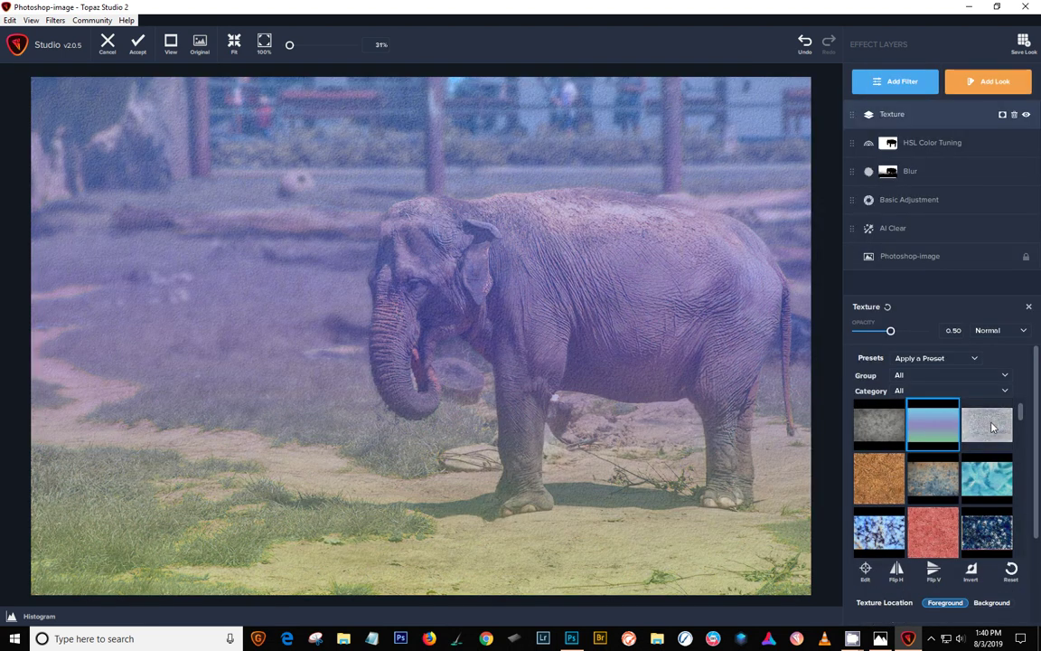
pyautogui.click(991, 427)
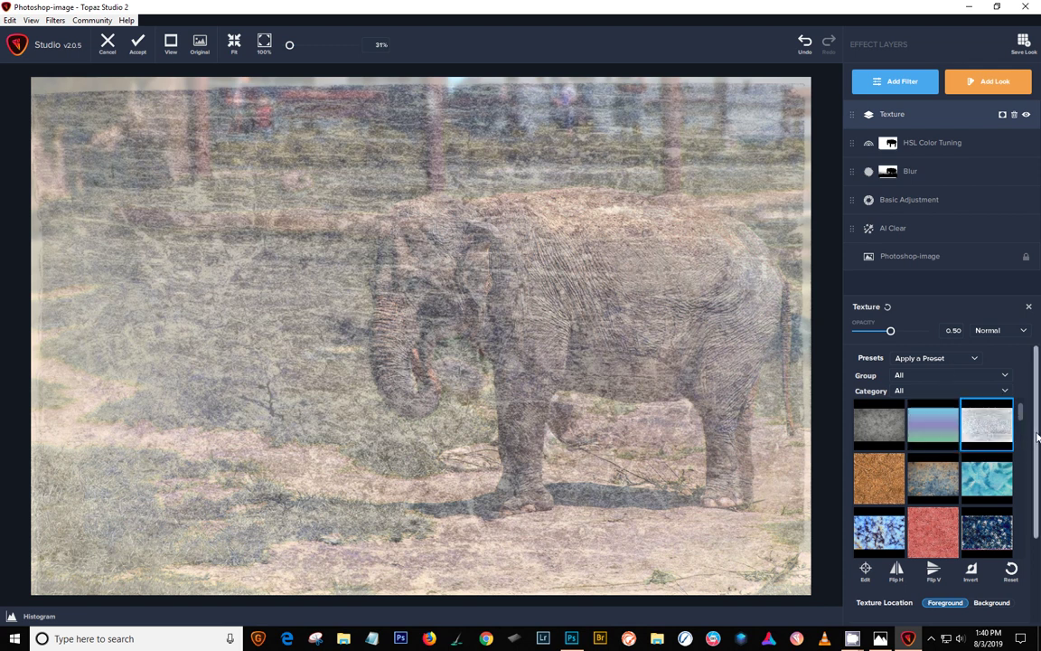
pyautogui.moveTo(1036, 437); pyautogui.dragTo(991, 546)
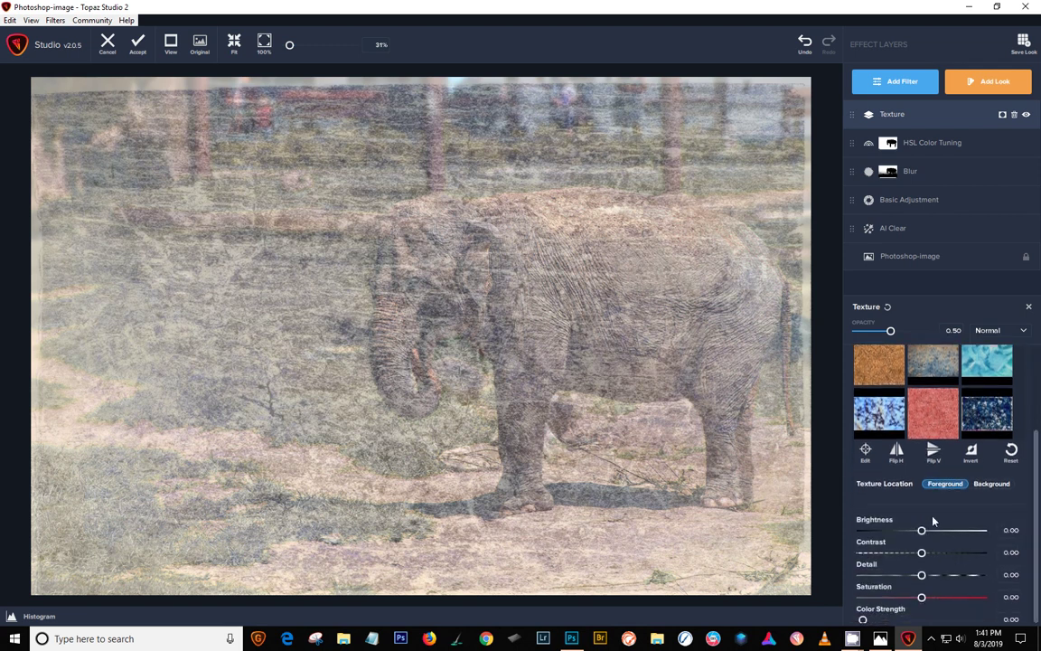
pyautogui.moveTo(890, 331); pyautogui.dragTo(872, 331)
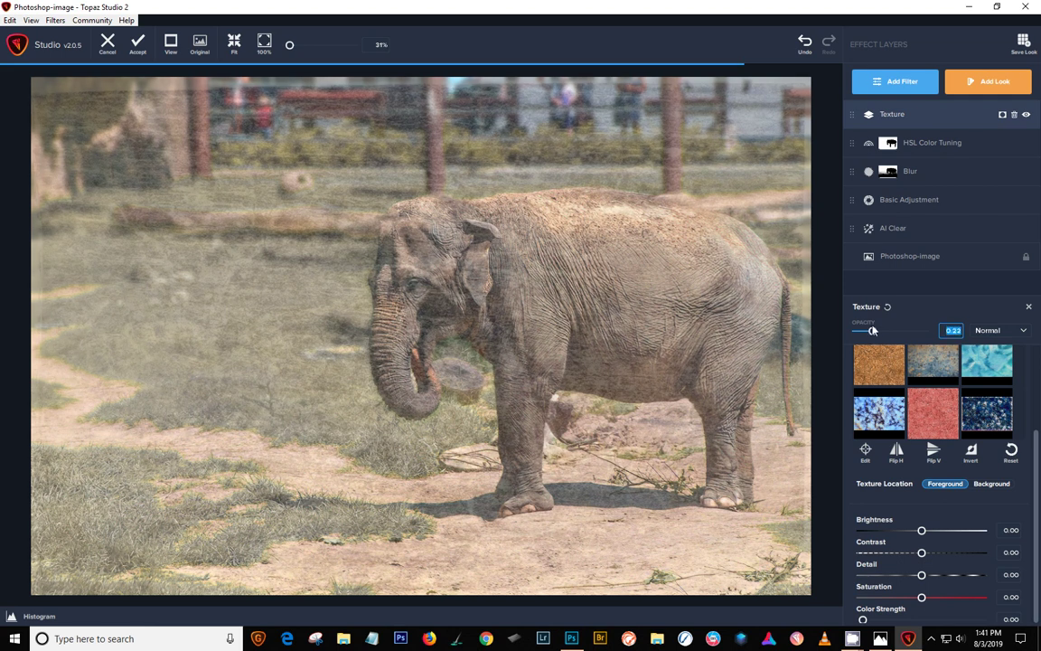
pyautogui.moveTo(1037, 450); pyautogui.dragTo(1038, 359)
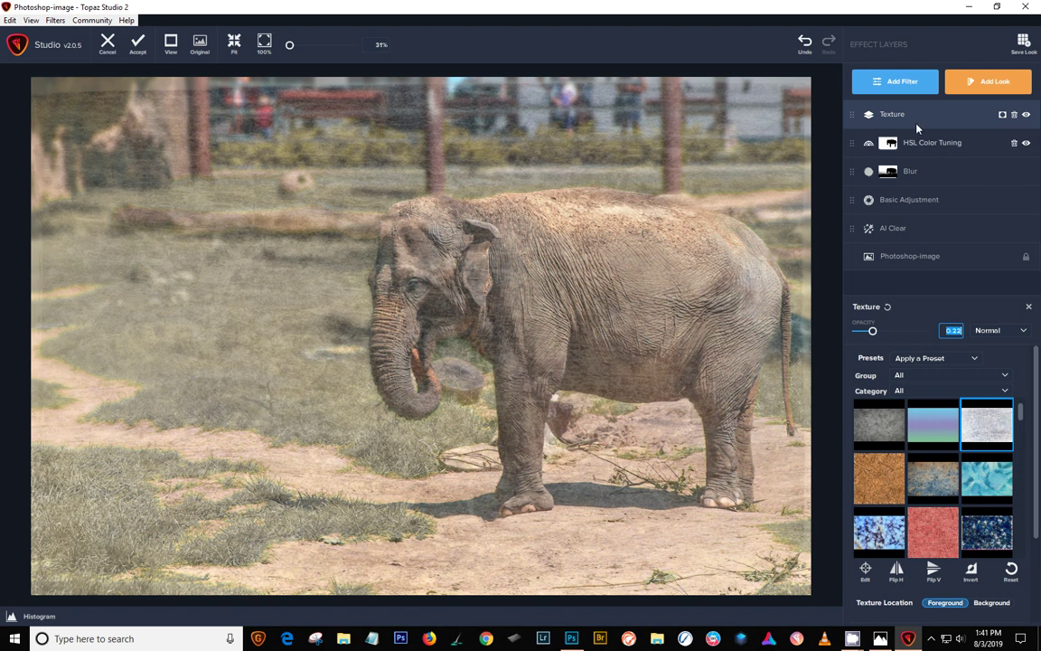
# Copy the HSL Color Tuning elephant mask and paste it onto a new Texture layer mask.
pyautogui.click(967, 147)
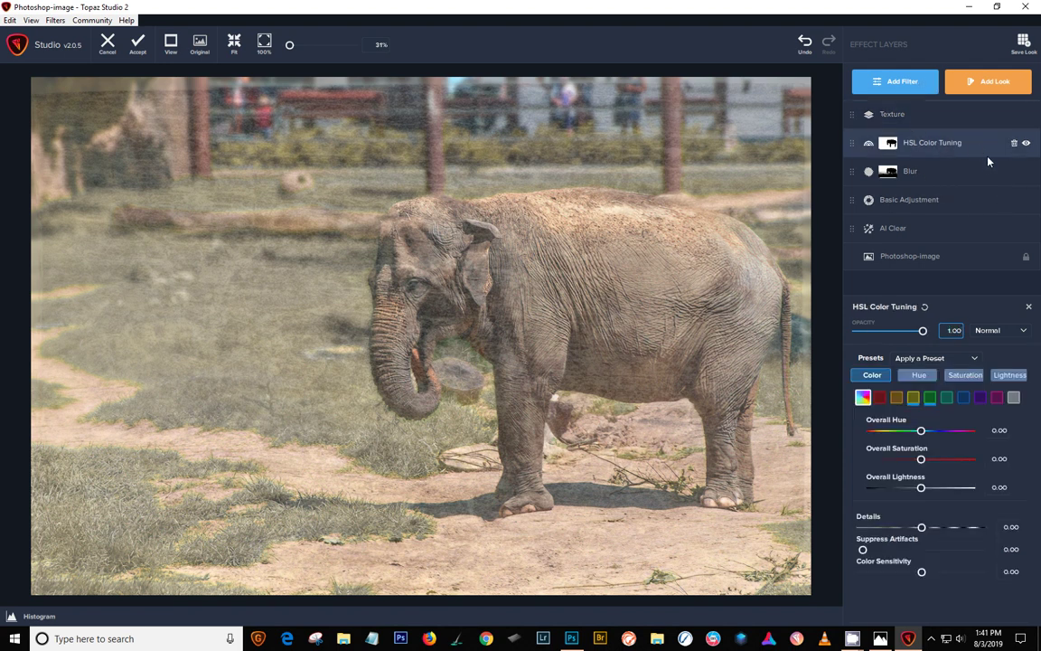
pyautogui.click(890, 142)
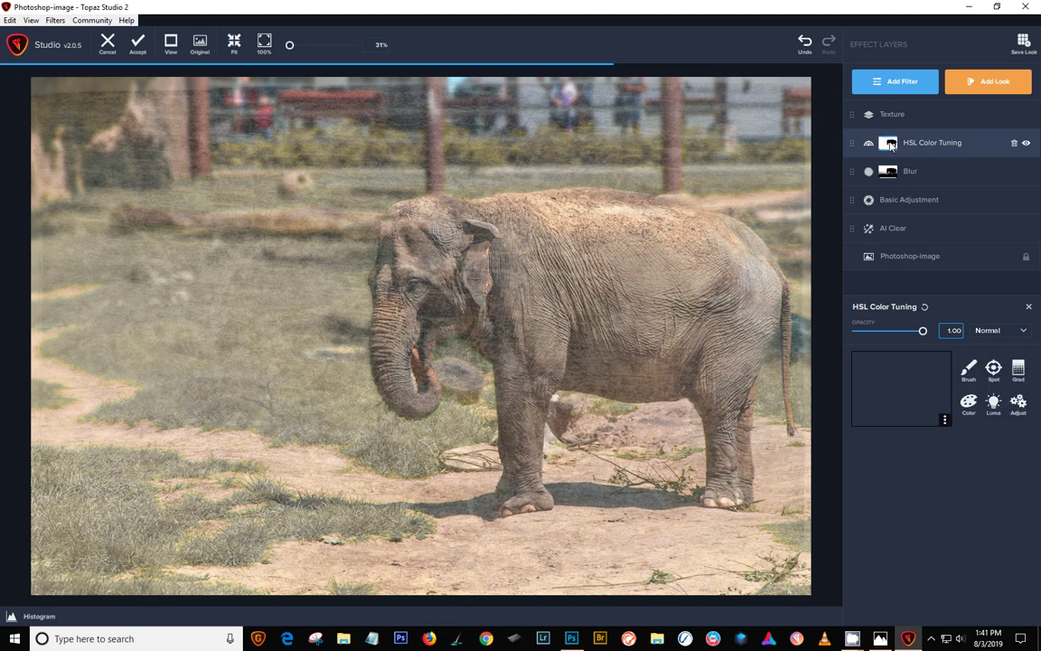
pyautogui.click(944, 421)
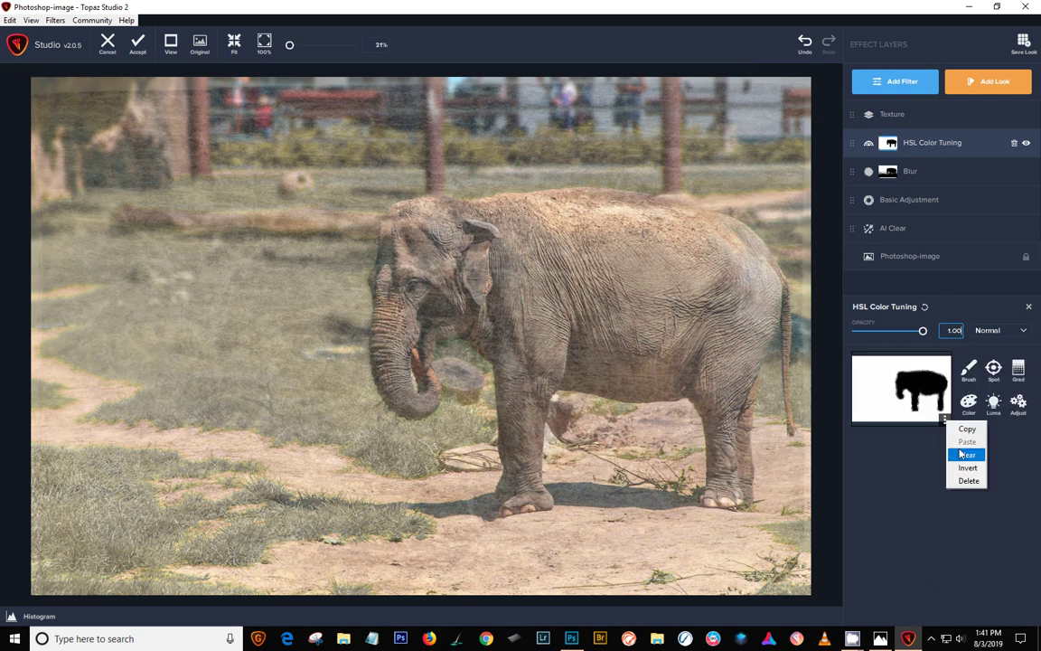
pyautogui.click(965, 430)
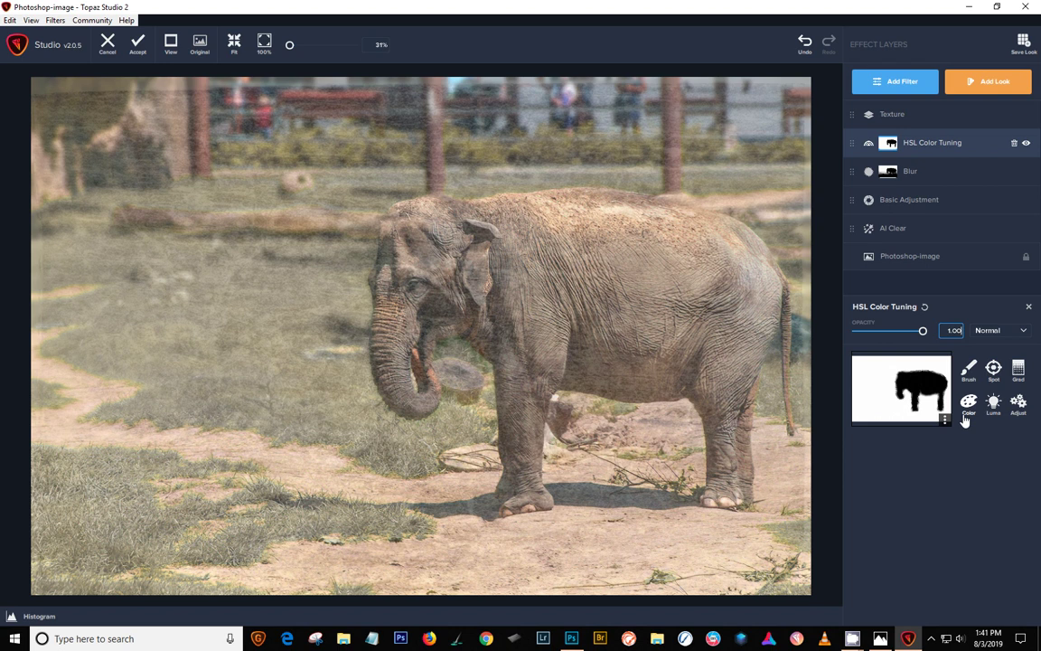
pyautogui.click(934, 118)
pyautogui.click(1002, 114)
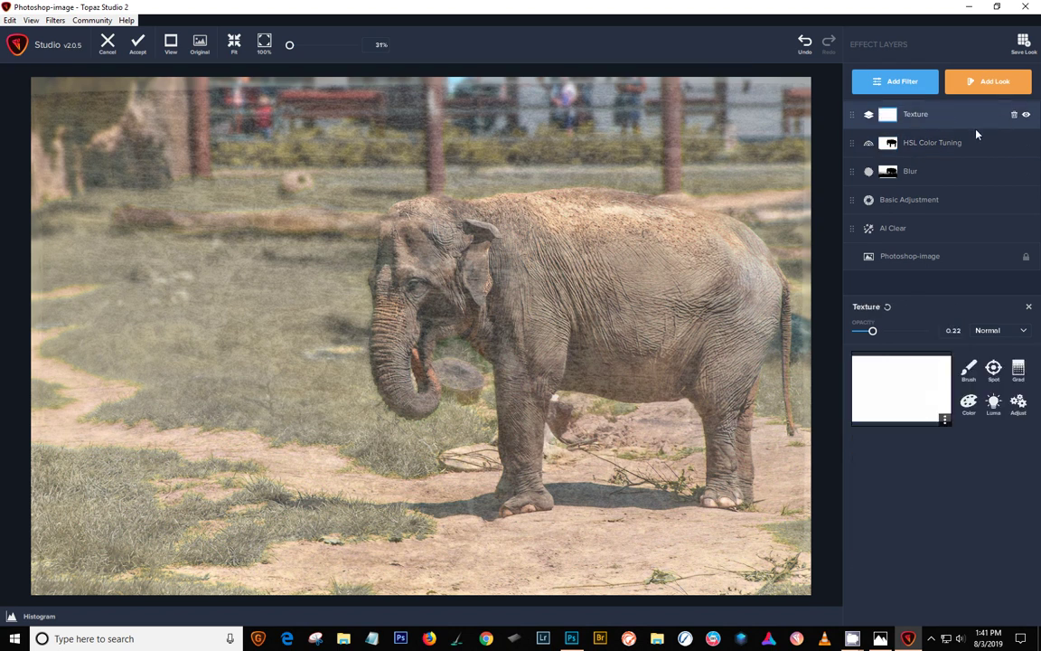
pyautogui.click(944, 421)
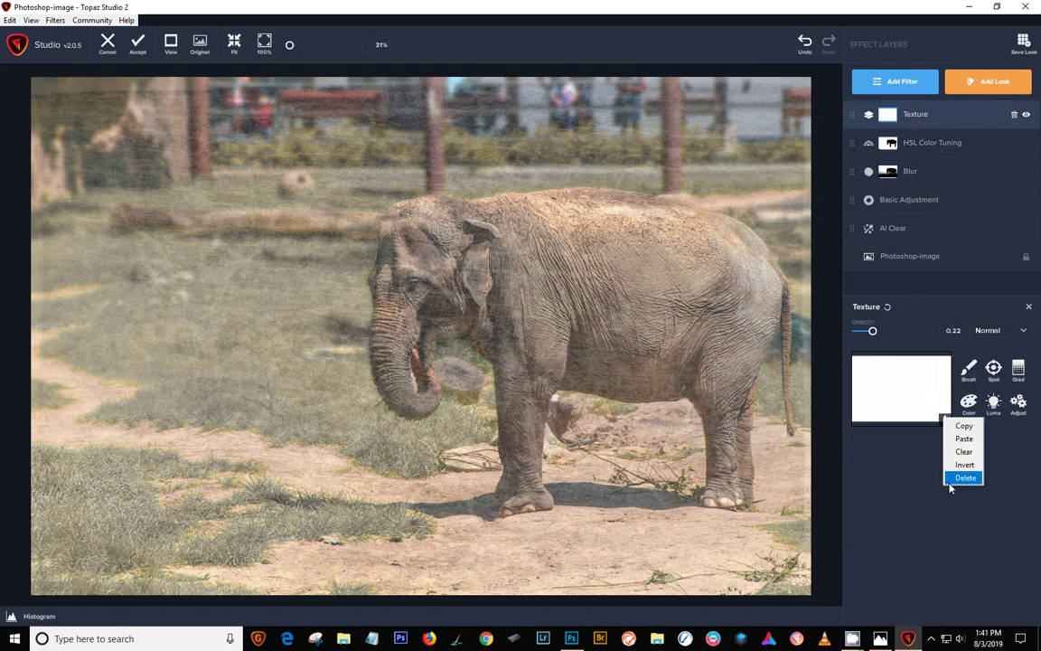
pyautogui.click(964, 439)
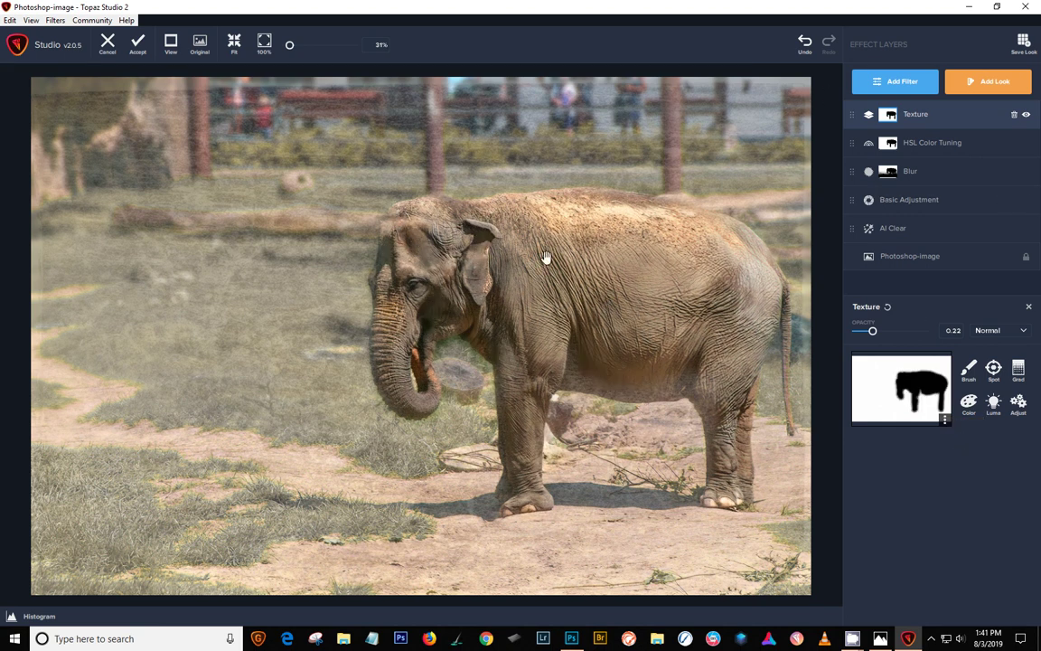
# Brush the Texture mask over the elephant's forehead, cheek, hindquarters and back.
pyautogui.click(967, 369)
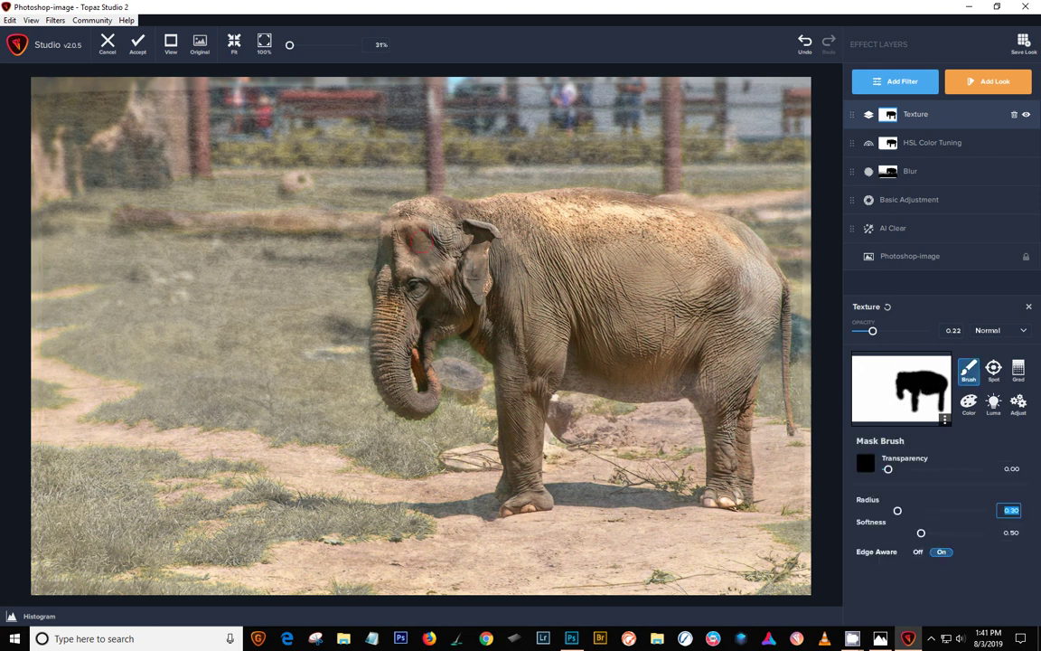
pyautogui.moveTo(419, 239); pyautogui.dragTo(420, 221)
pyautogui.moveTo(412, 226); pyautogui.dragTo(390, 275)
pyautogui.moveTo(403, 212)
pyautogui.mouseDown()
pyautogui.moveTo(413, 217)
pyautogui.moveTo(380, 237)
pyautogui.mouseUp()
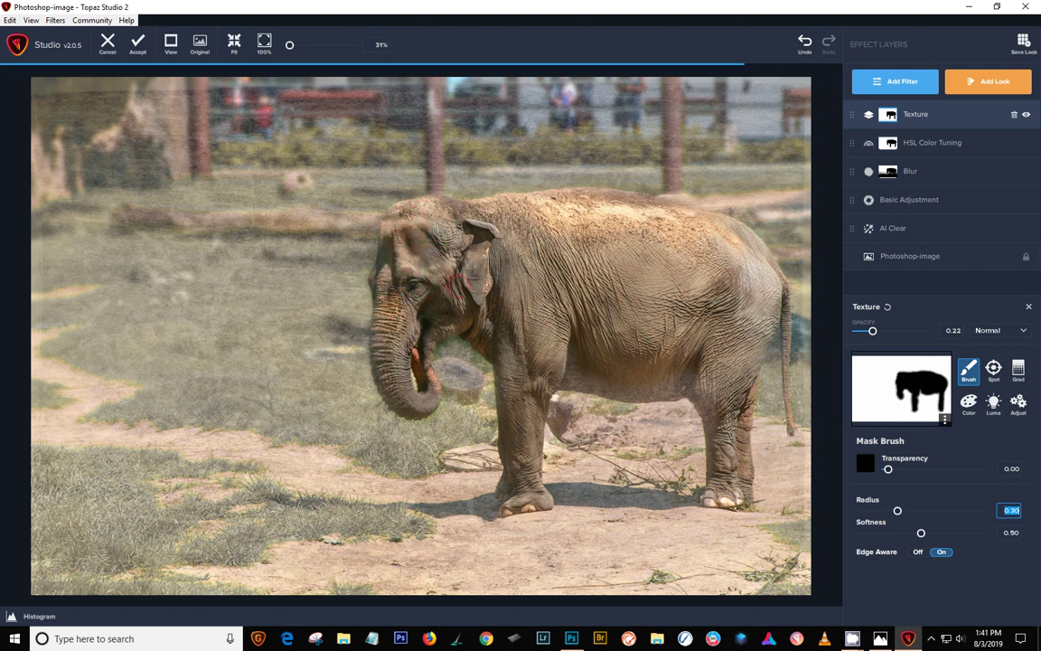
pyautogui.moveTo(725, 230)
pyautogui.mouseDown()
pyautogui.moveTo(746, 272)
pyautogui.moveTo(736, 357)
pyautogui.mouseUp()
pyautogui.moveTo(588, 213); pyautogui.dragTo(683, 216)
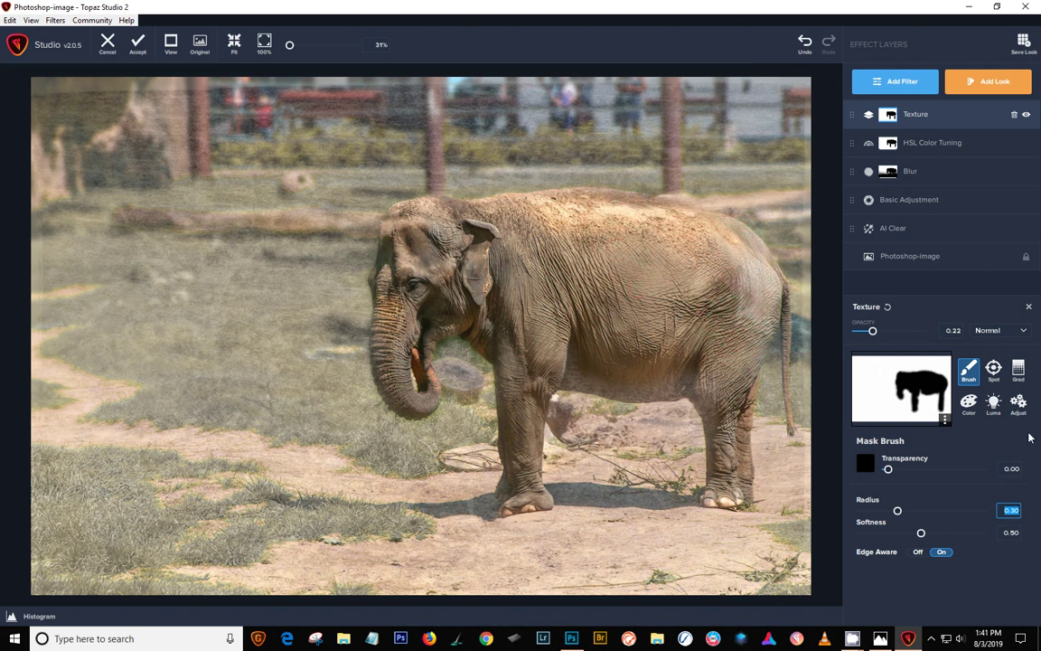
# Set the Texture mask's Density to -0.36 and apply the adjustment.
pyautogui.click(1017, 402)
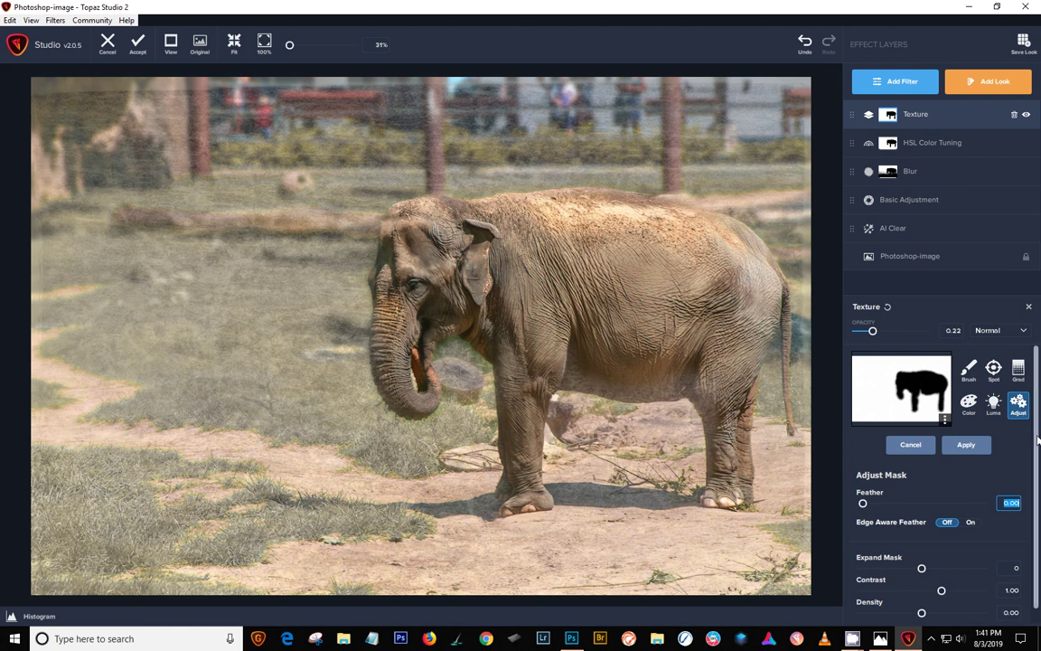
pyautogui.scroll(-1, 1029, 485)
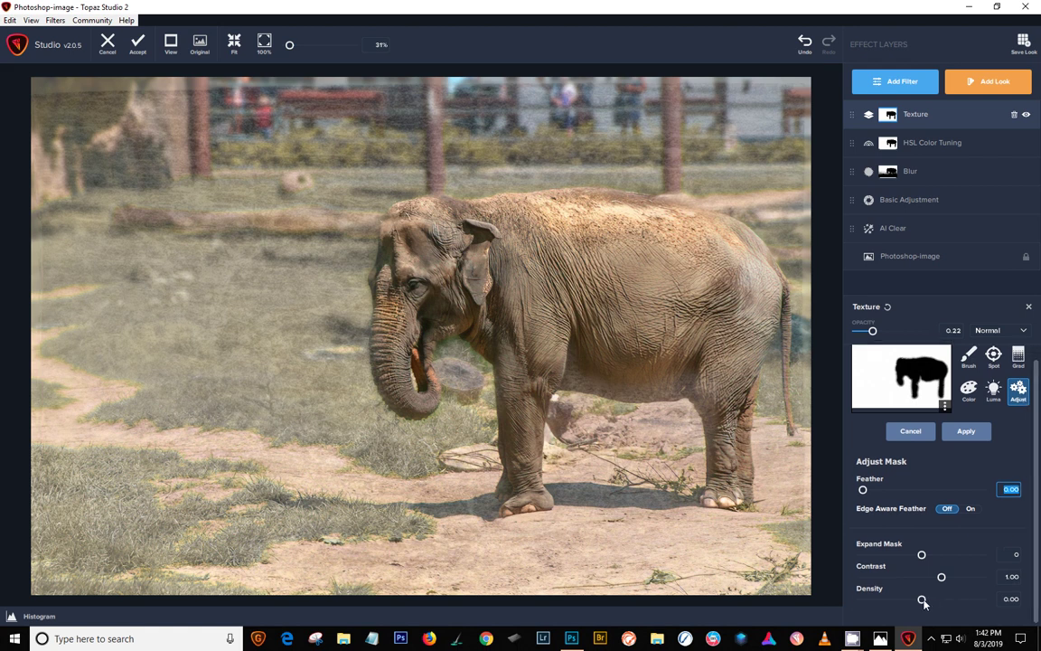
pyautogui.moveTo(922, 600); pyautogui.dragTo(902, 616)
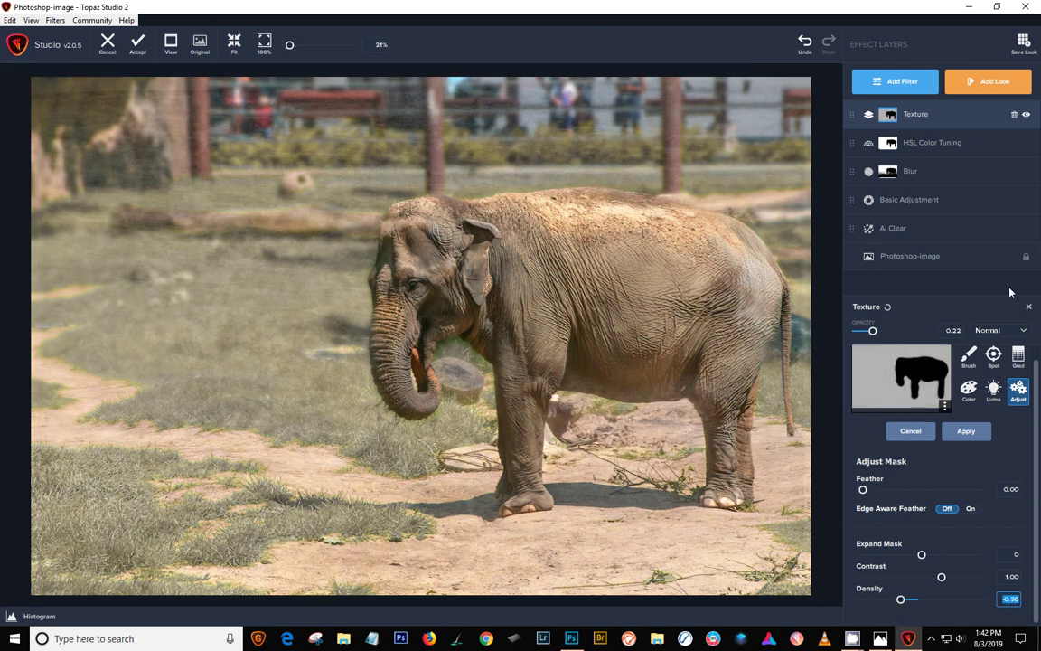
pyautogui.click(966, 432)
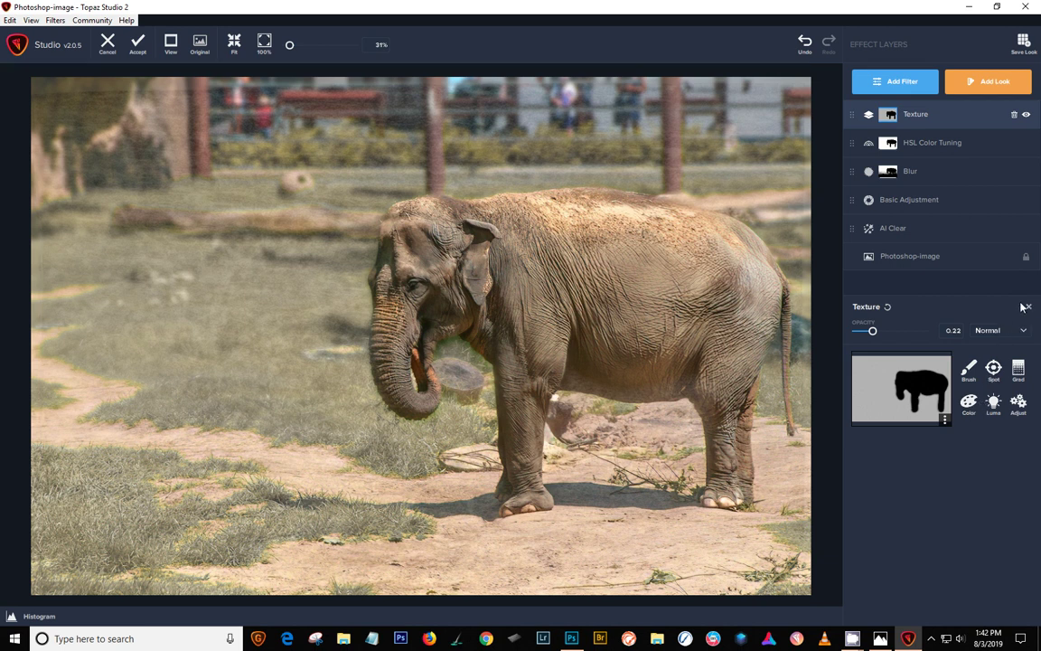
# Add a Vignette at strength about 0.78, then accept the edits back into Photoshop.
pyautogui.click(1027, 307)
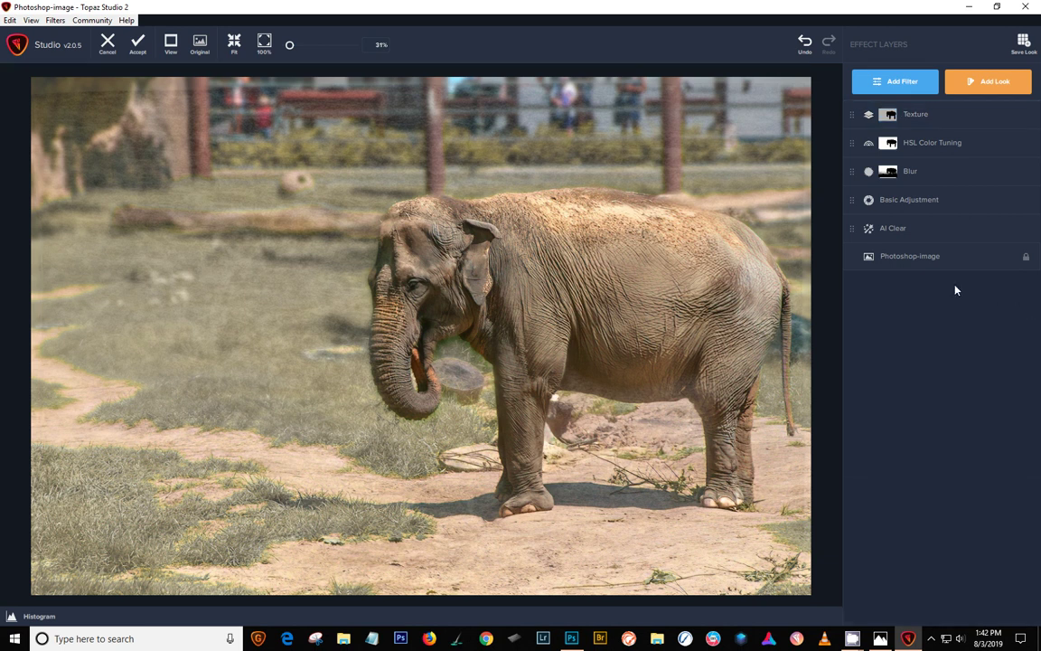
pyautogui.click(904, 83)
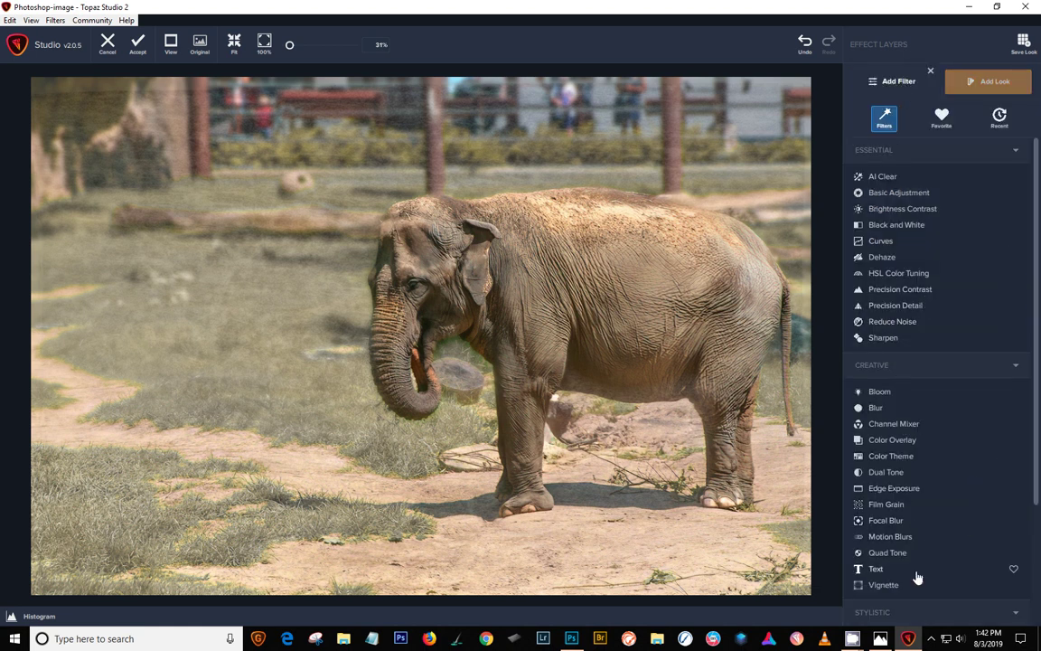
pyautogui.click(888, 585)
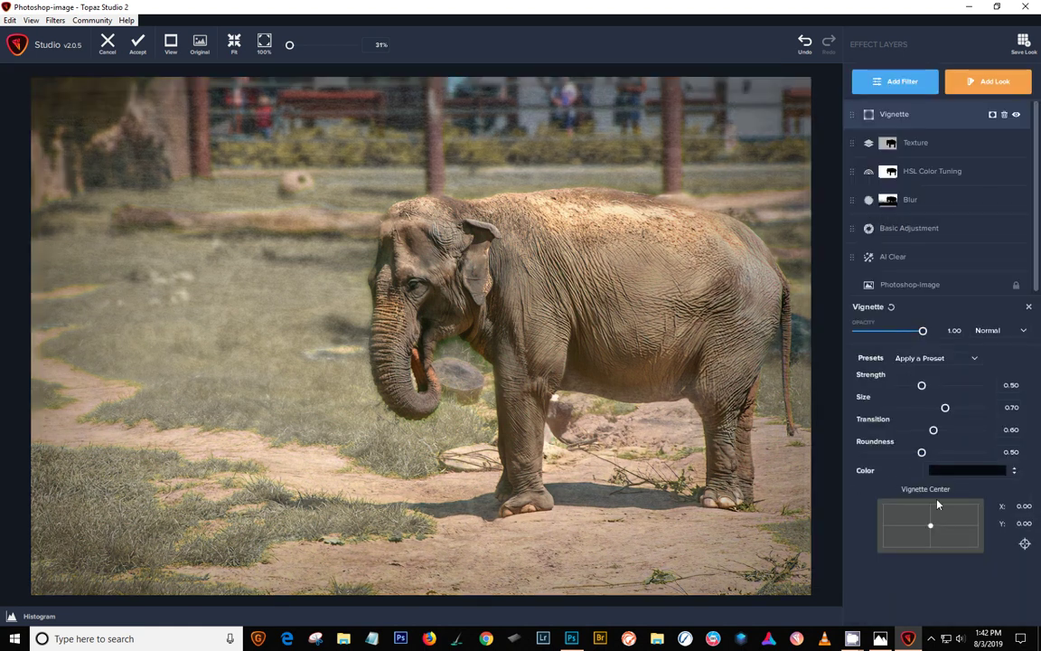
pyautogui.moveTo(921, 386); pyautogui.dragTo(957, 394)
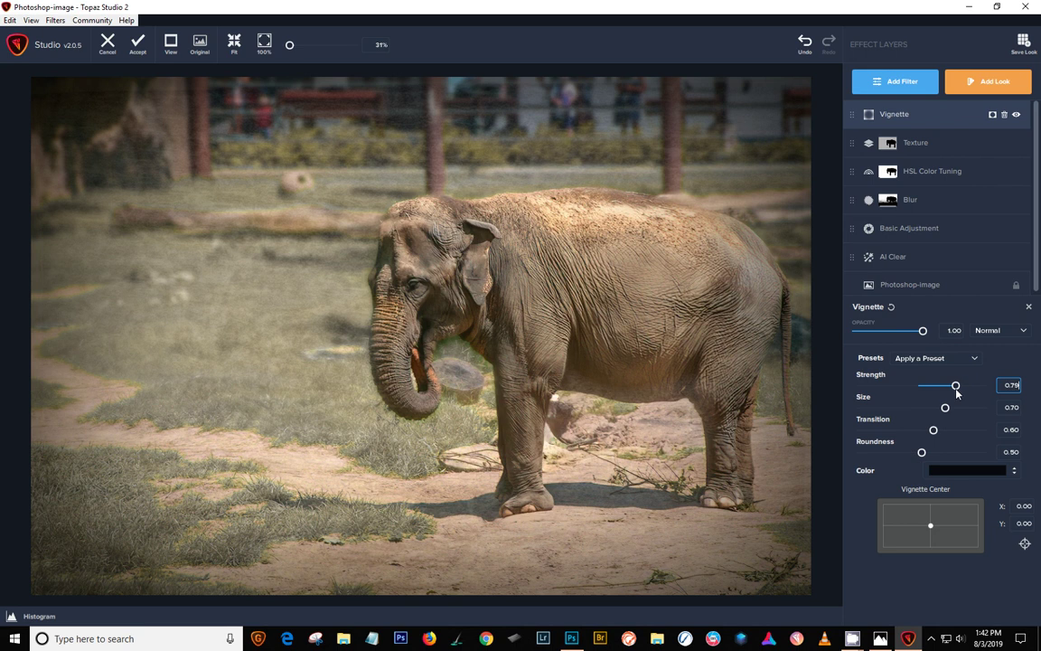
pyautogui.click(137, 47)
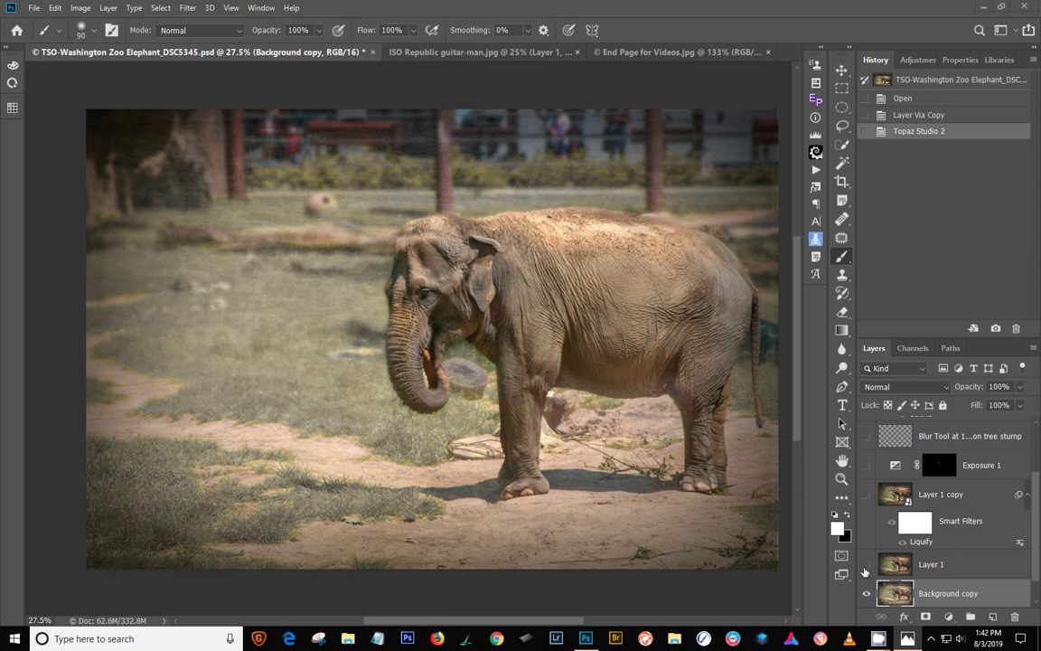
# Toggle the vignetted elephant layer on and off, then switch to ISO Republic guitar-man.jpg.
pyautogui.click(866, 565)
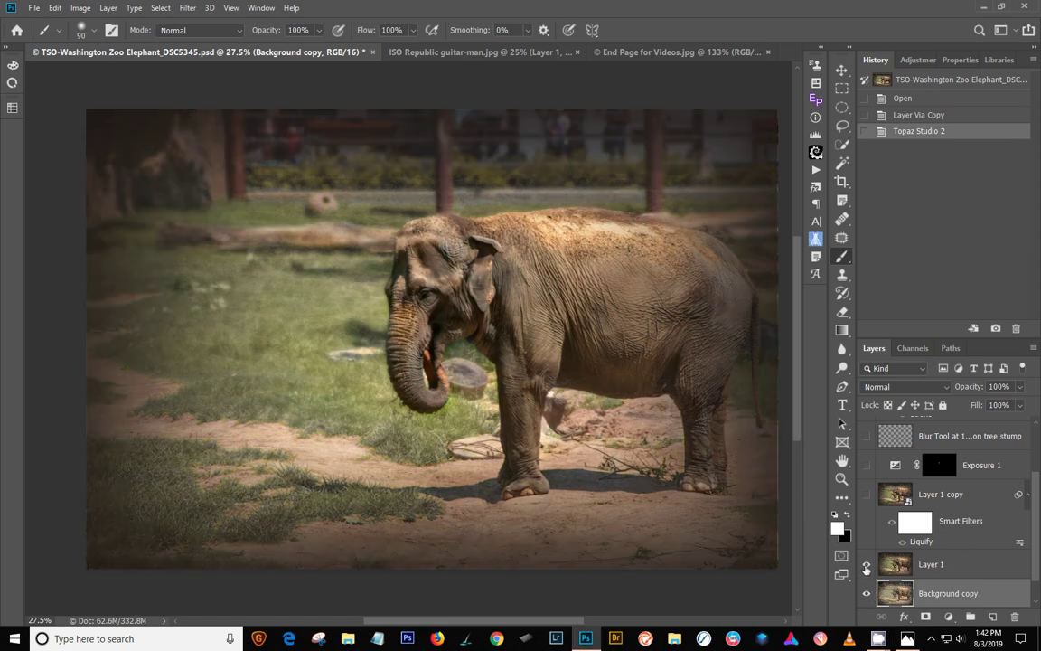
pyautogui.click(866, 566)
pyautogui.click(866, 566)
pyautogui.click(865, 565)
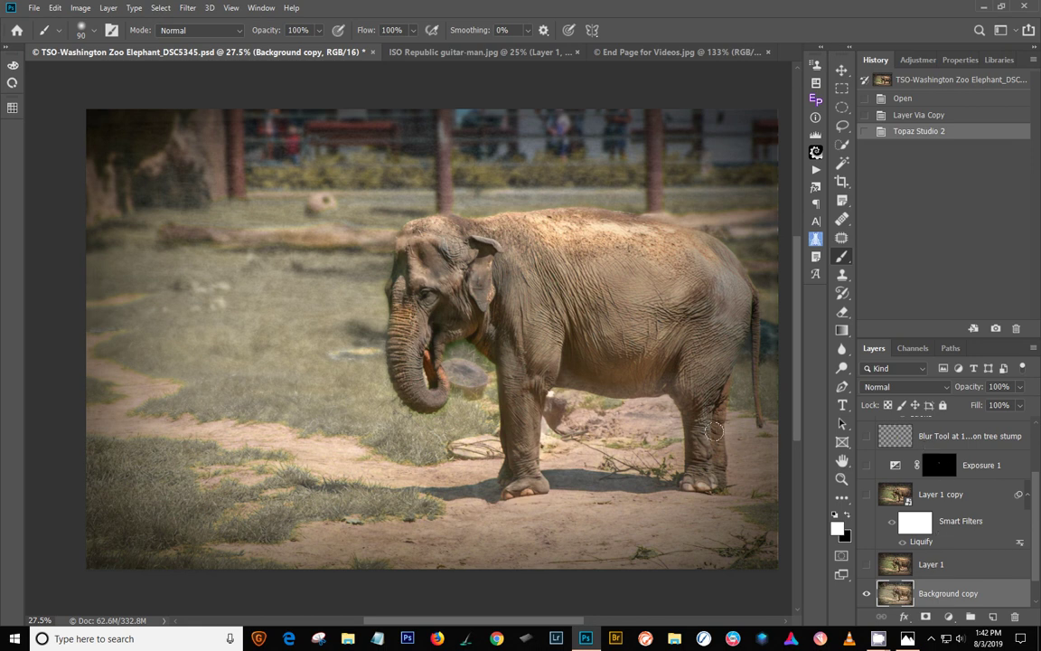
pyautogui.click(479, 54)
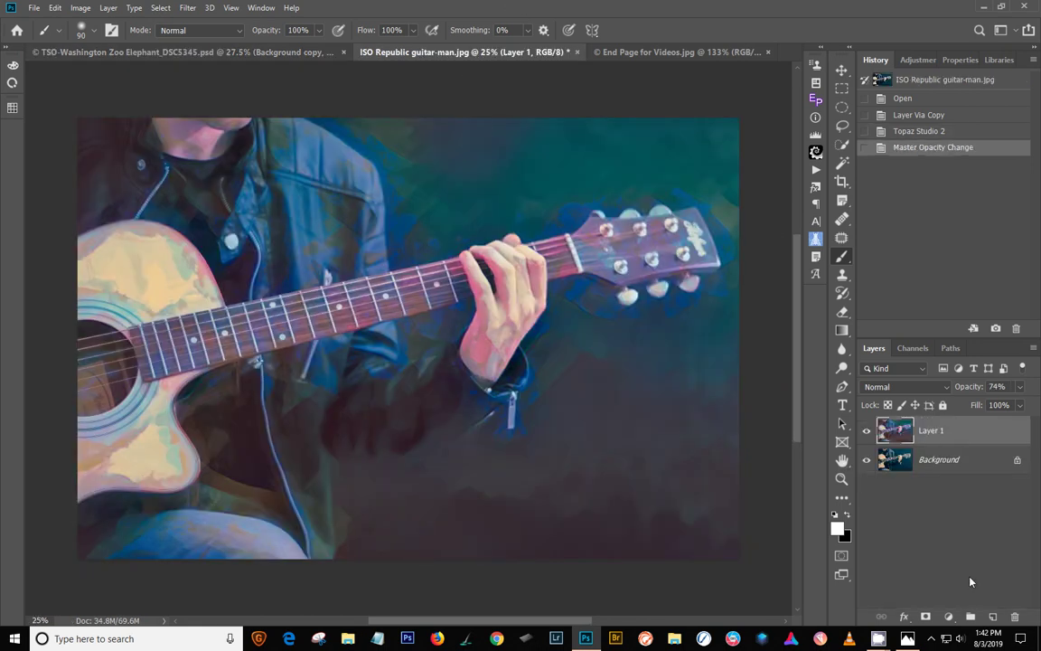
# Delete the old Layer 1, duplicate Background with Ctrl+J, and send it to Topaz Studio 2.
pyautogui.press('Delete')
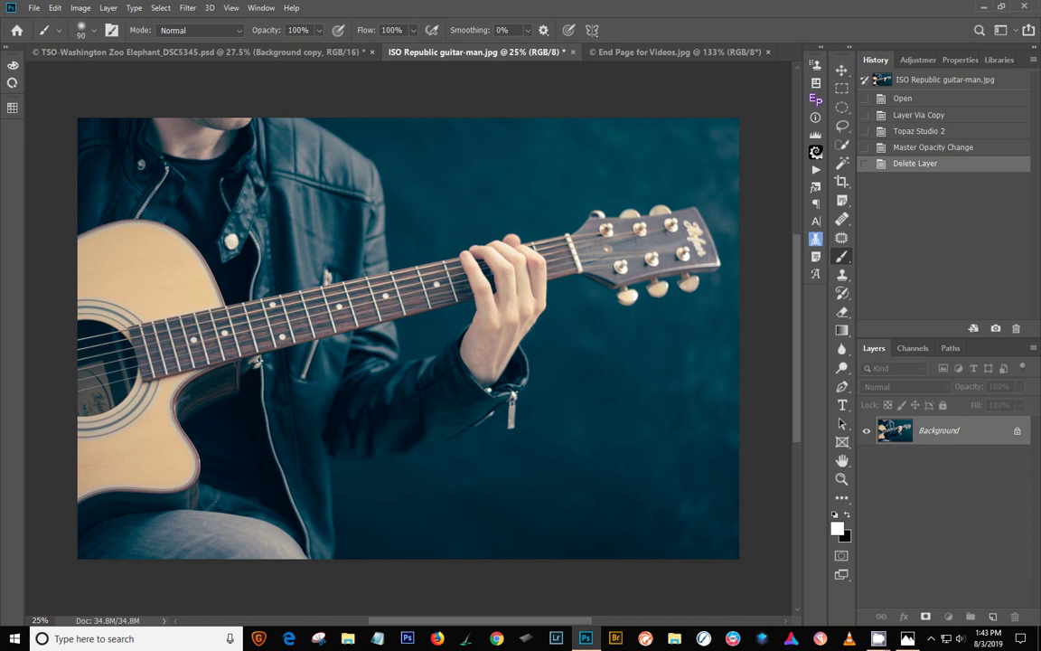
pyautogui.hotkey('ctrl', 'j')
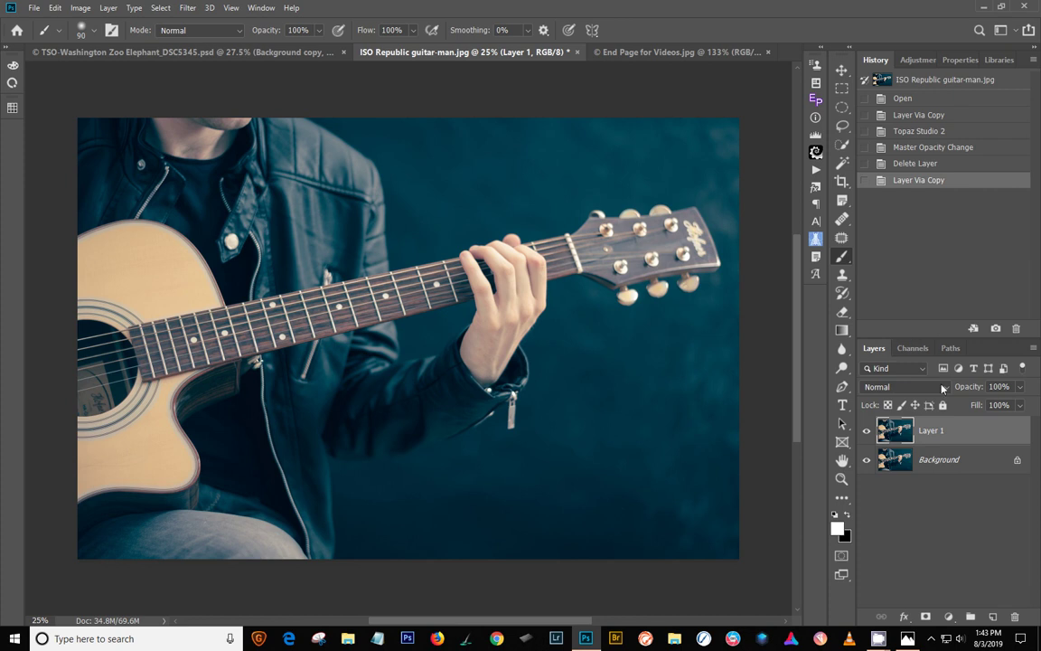
pyautogui.click(188, 9)
pyautogui.moveTo(301, 474)
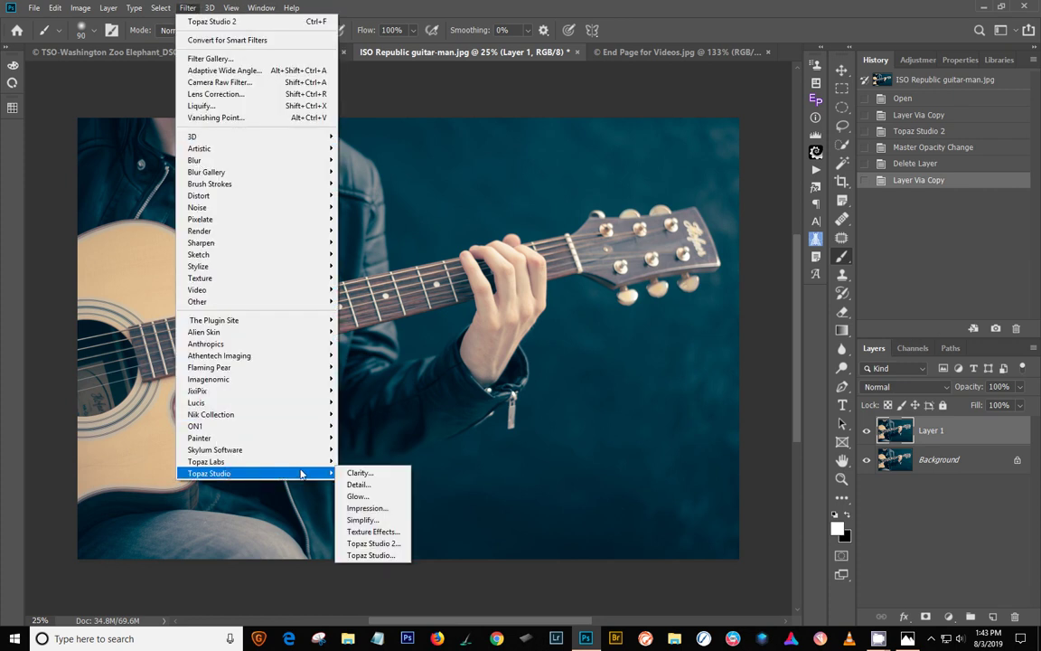
pyautogui.click(371, 544)
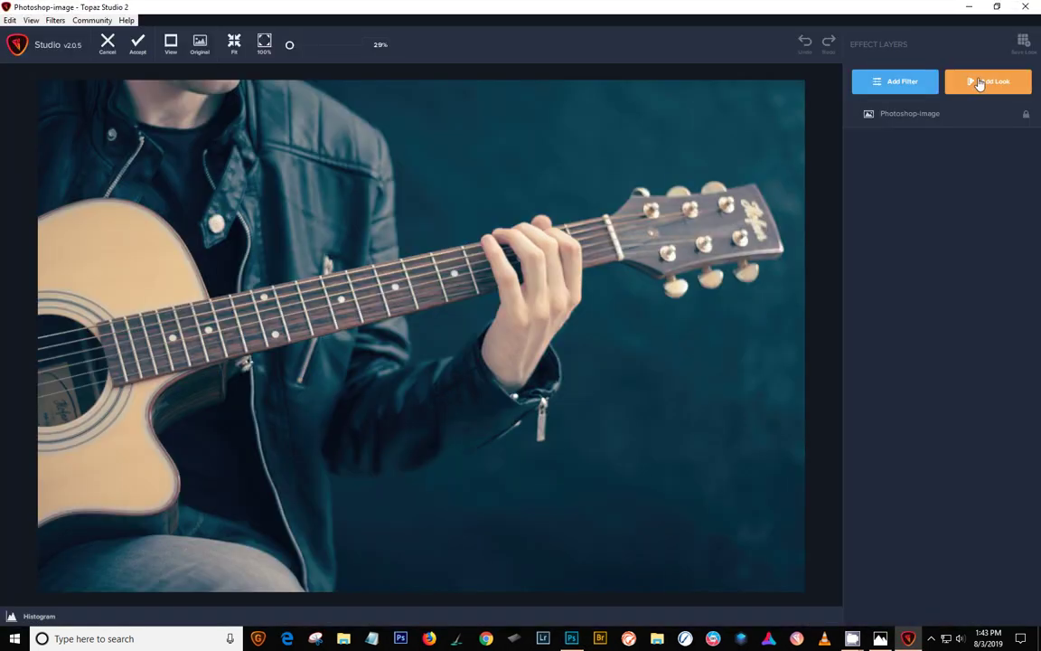
# Open the Looks browser, glance at the Help menu, and scroll toward the SJ looks.
pyautogui.click(989, 83)
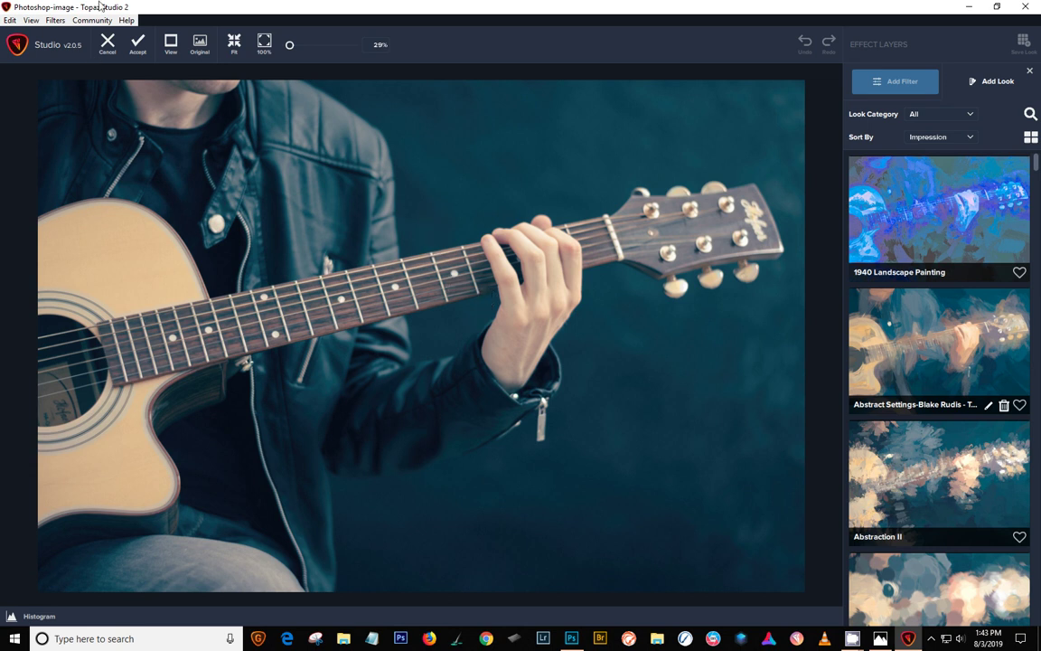
pyautogui.click(126, 21)
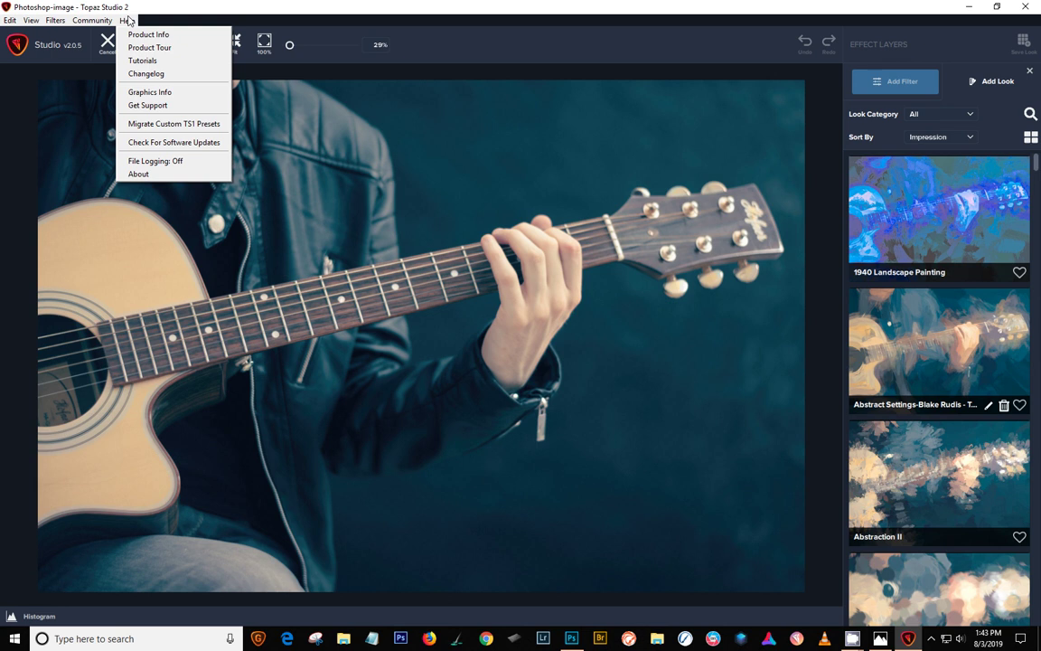
pyautogui.click(391, 5)
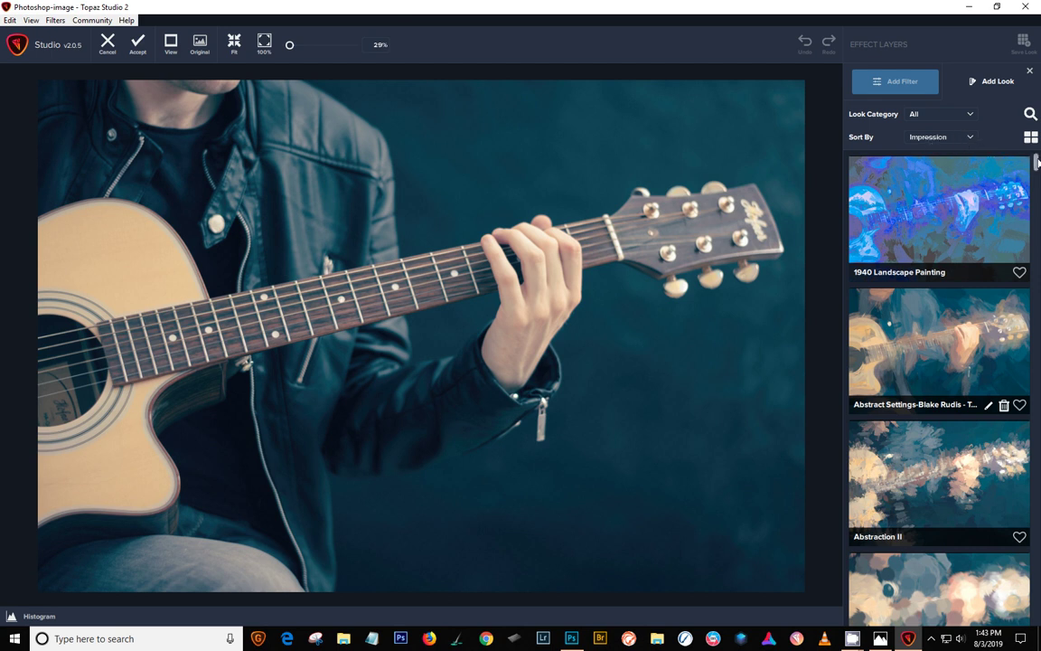
pyautogui.moveTo(1032, 161)
pyautogui.mouseDown()
pyautogui.moveTo(1029, 485)
pyautogui.moveTo(1037, 398)
pyautogui.mouseUp()
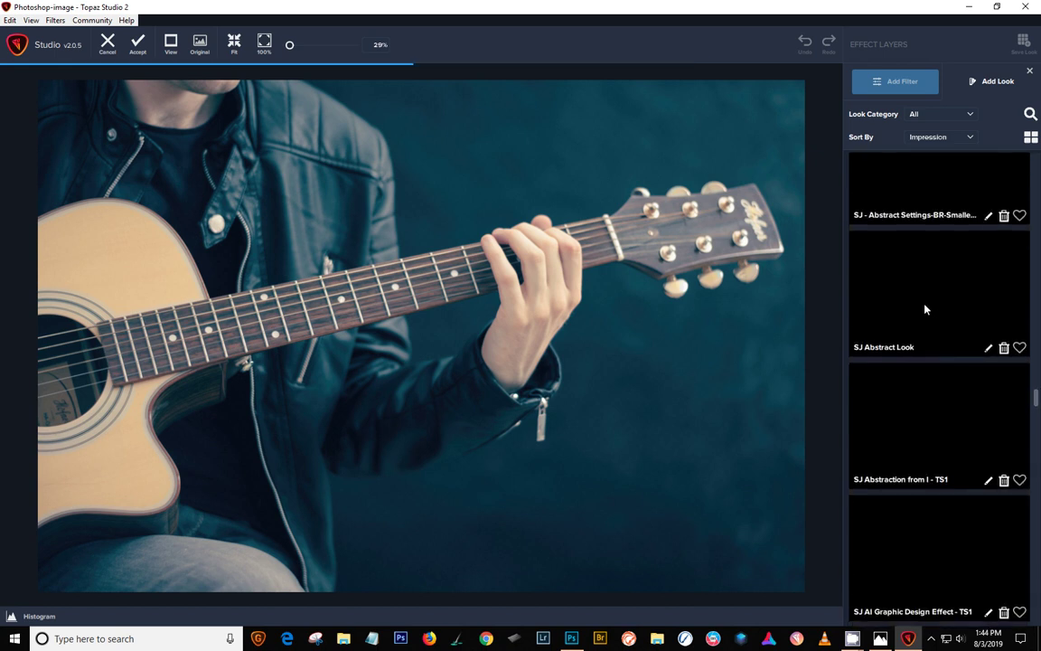
# Apply the SJ Abstract Look to turn the guitar photo into a blue-and-pink painting.
pyautogui.moveTo(917, 318)
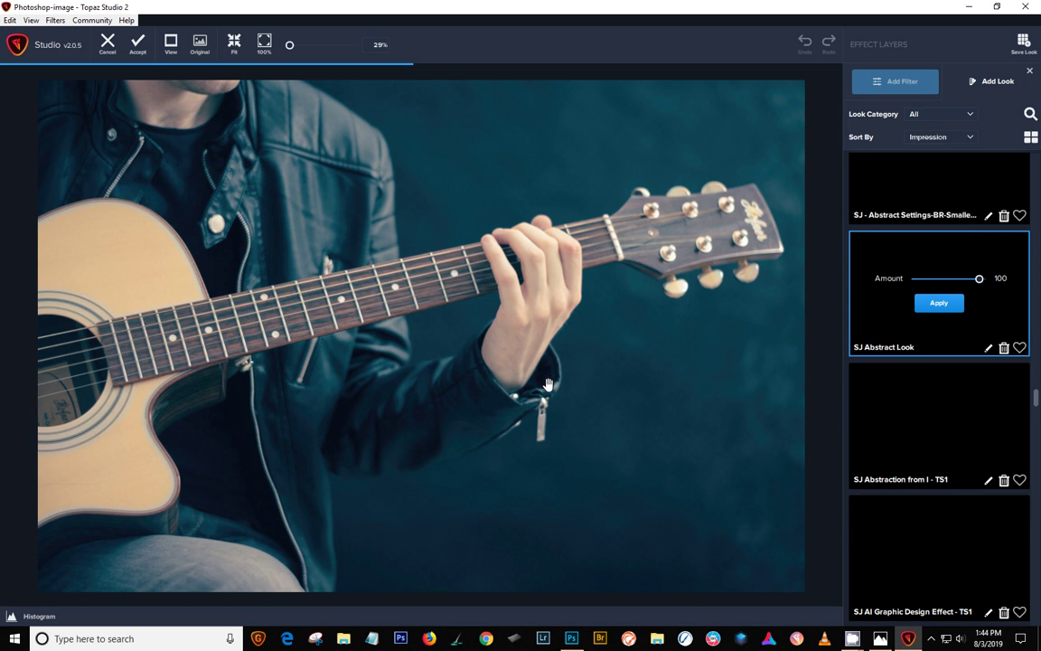
pyautogui.moveTo(571, 638)
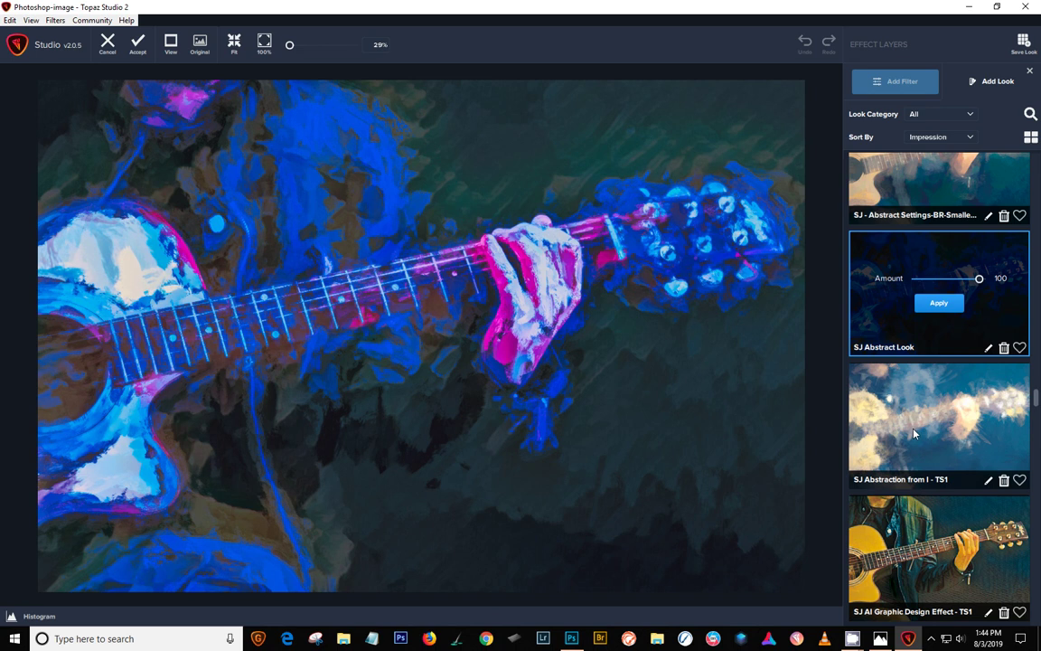
pyautogui.click(937, 304)
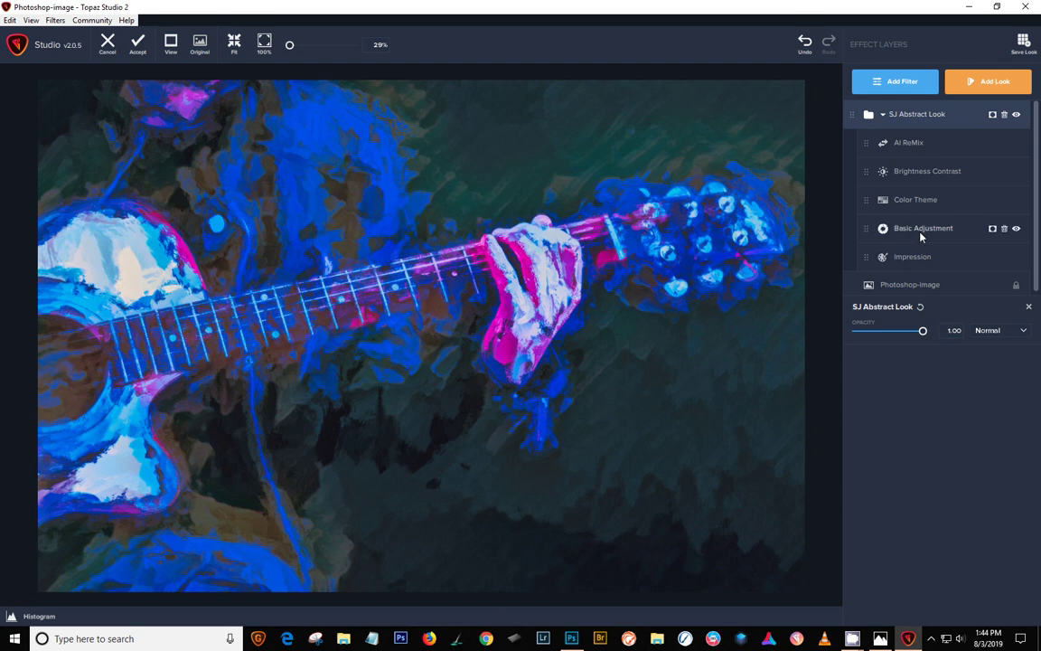
# Collapse and re-expand the SJ Abstract Look group, then lower its opacity to about 0.56.
pyautogui.click(883, 117)
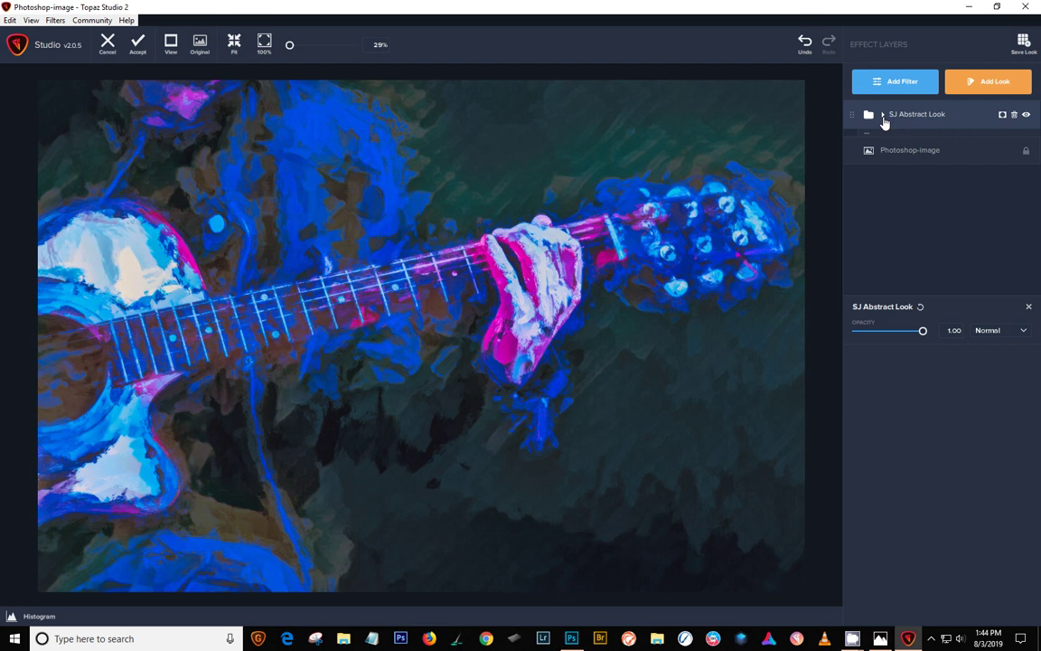
pyautogui.click(883, 116)
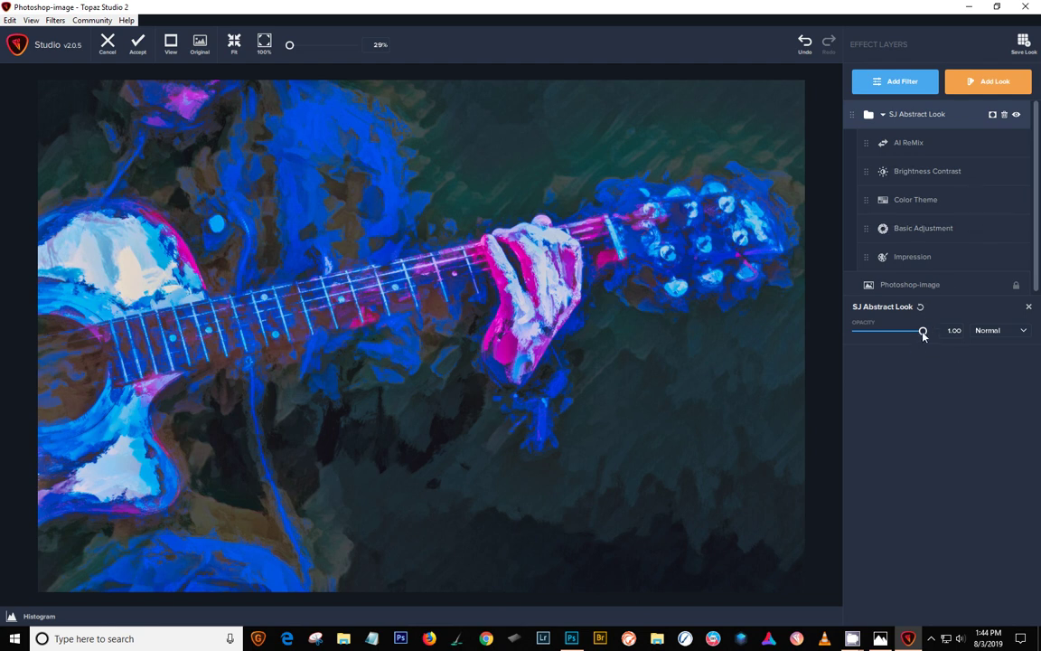
pyautogui.moveTo(922, 336); pyautogui.dragTo(895, 341)
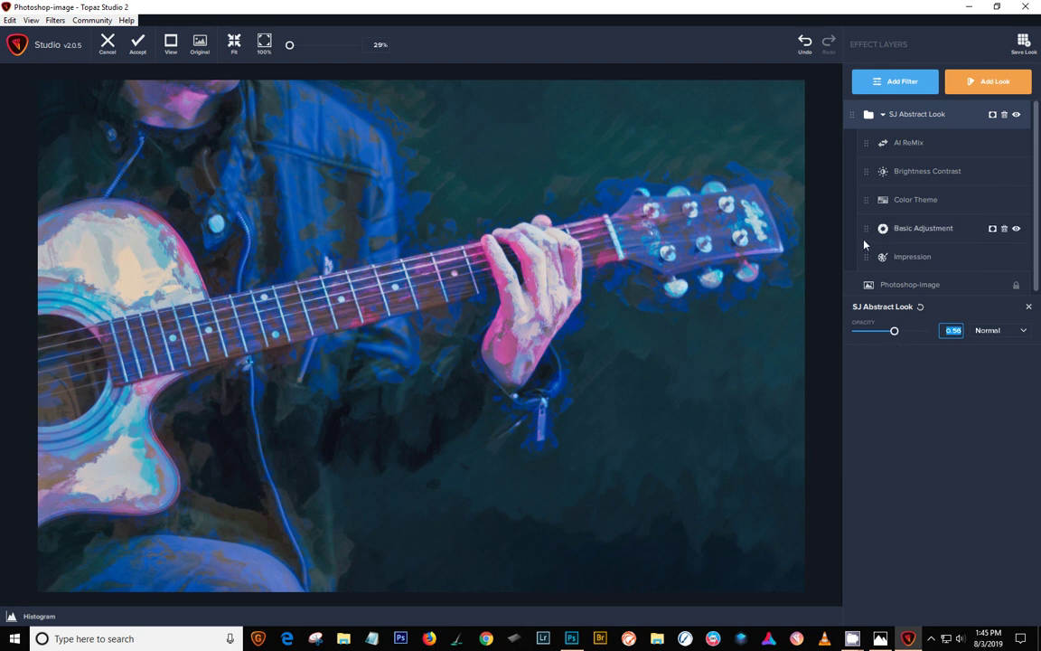
# Add the Stylistic AI ReMix filter and fade its opacity to about 0.23.
pyautogui.click(892, 82)
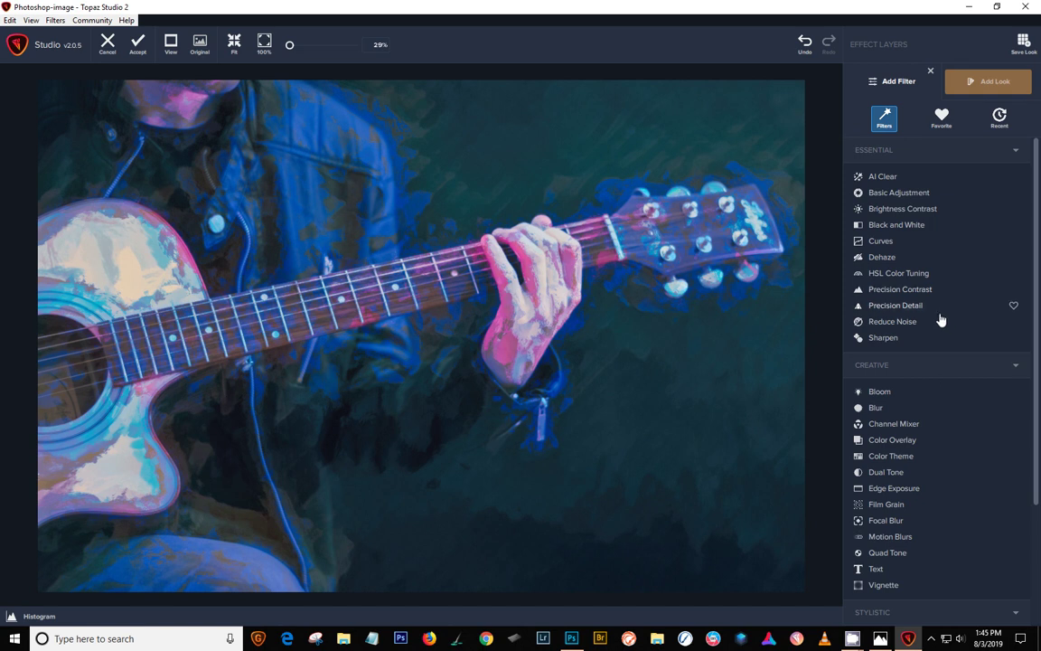
pyautogui.scroll(-1, 939, 442)
pyautogui.scroll(-2, 939, 442)
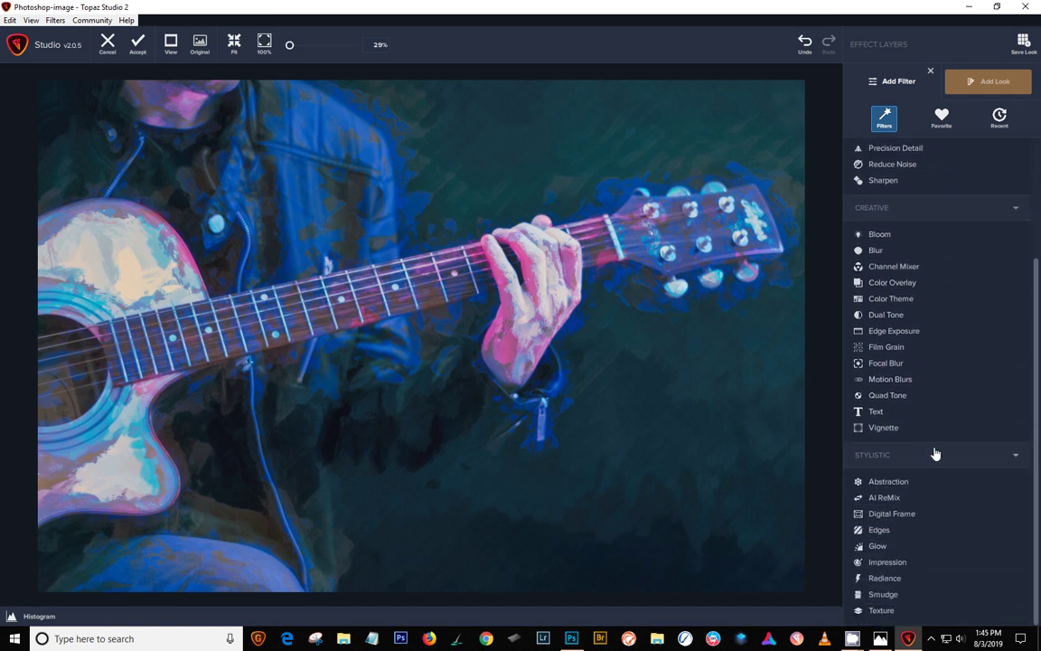
pyautogui.click(884, 498)
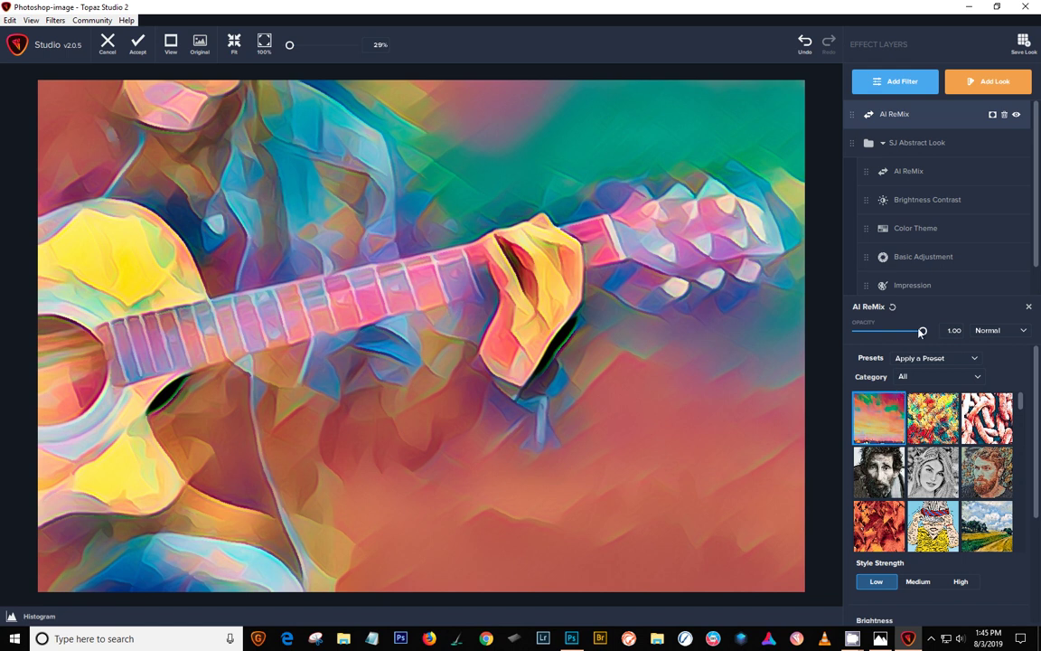
pyautogui.moveTo(923, 331); pyautogui.dragTo(873, 342)
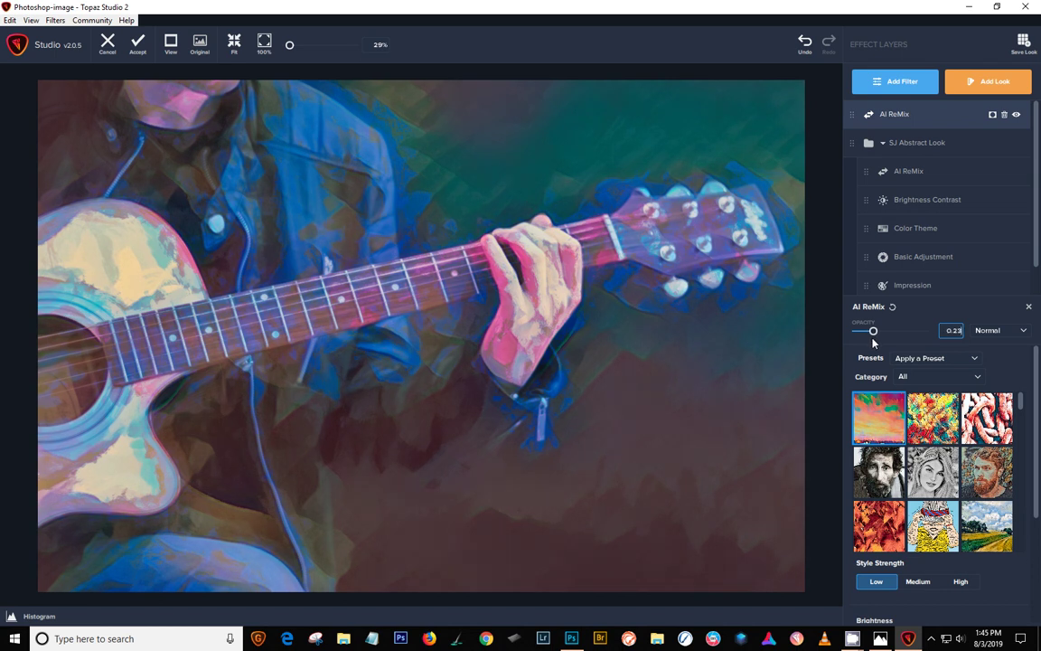
# Toggle AI ReMix off and on to compare, then accept the result into Photoshop.
pyautogui.click(1017, 115)
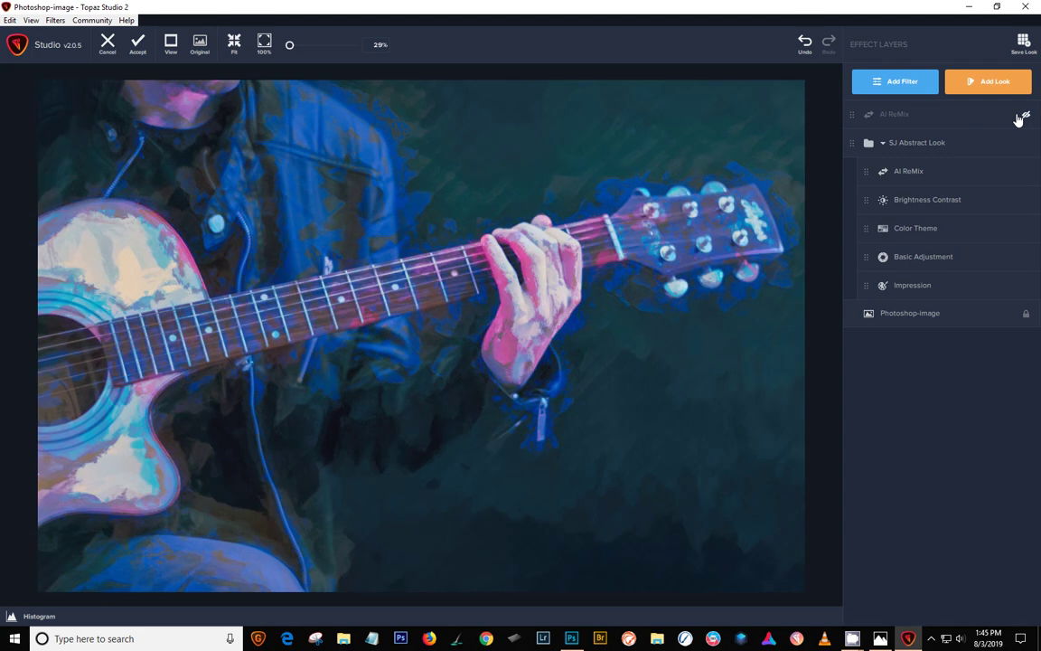
pyautogui.click(1021, 118)
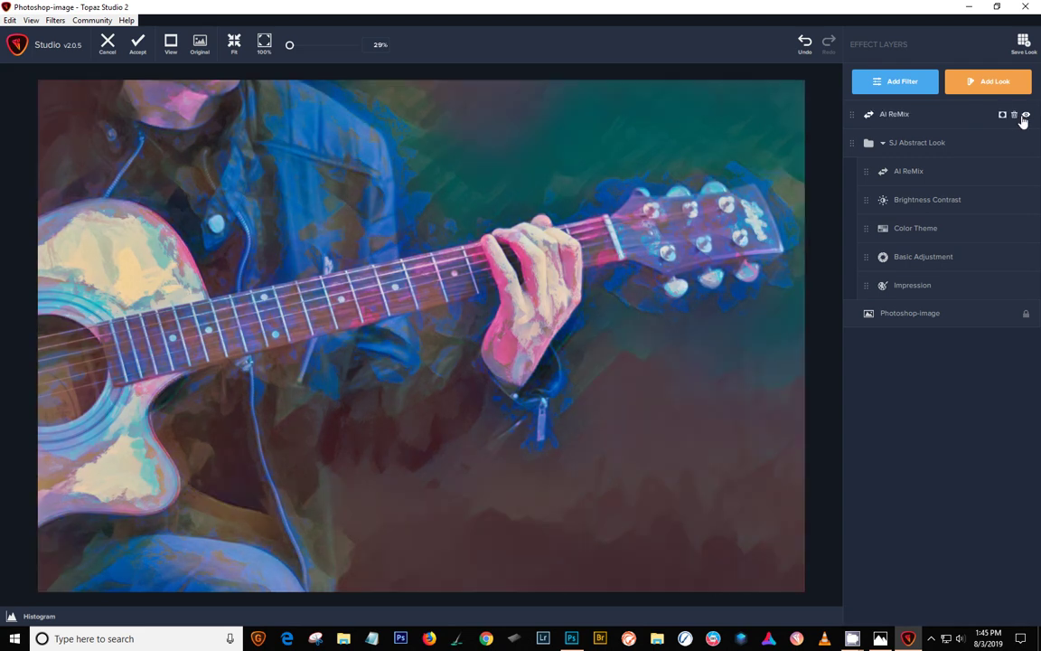
pyautogui.click(137, 51)
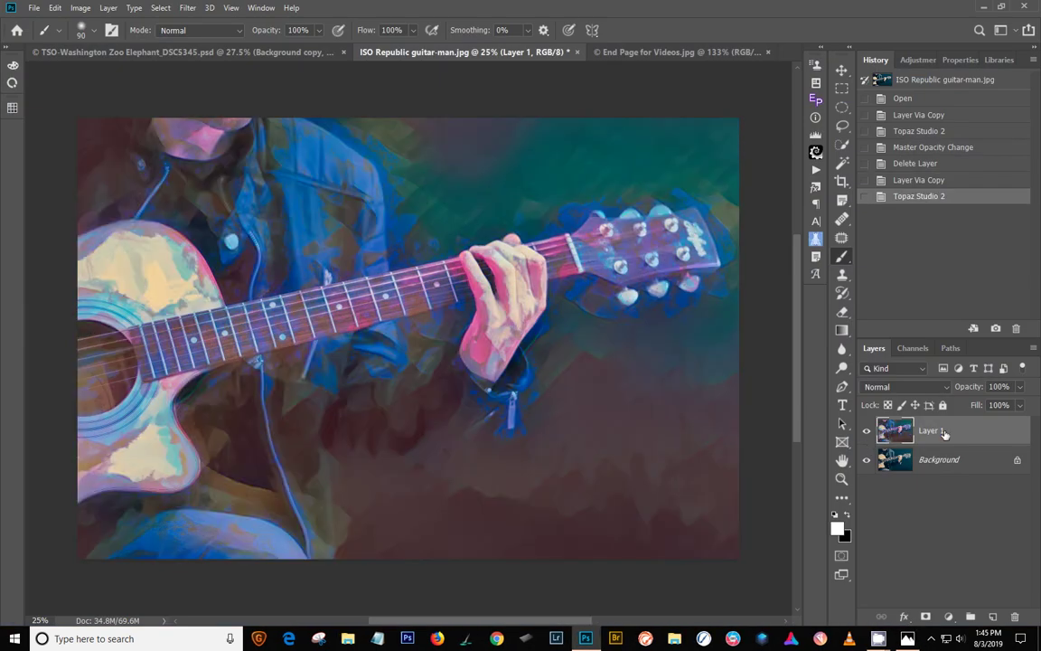
# Try 75% opacity and other blend modes on Layer 1, keep Normal, then view End Page for Videos.jpg.
pyautogui.moveTo(970, 394); pyautogui.dragTo(994, 388)
pyautogui.click(904, 387)
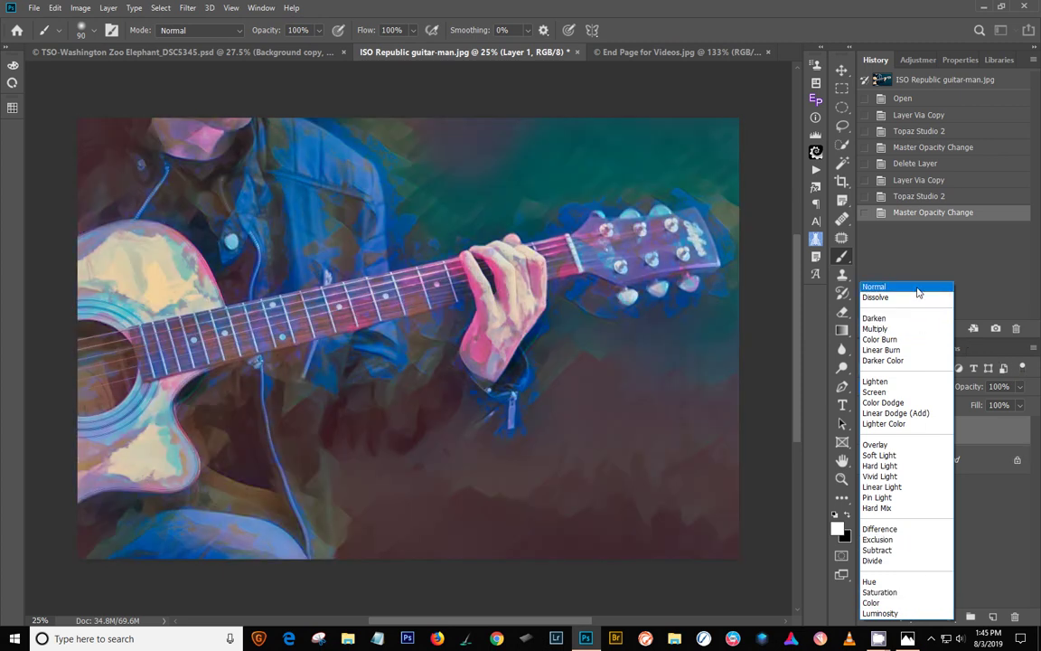
pyautogui.click(918, 290)
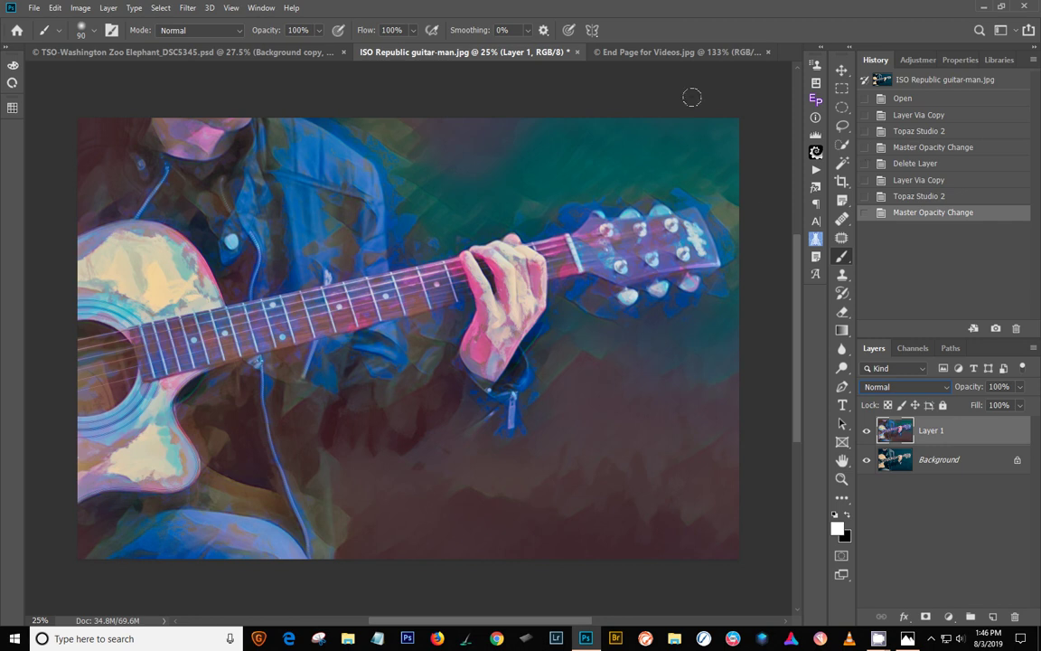
pyautogui.click(670, 51)
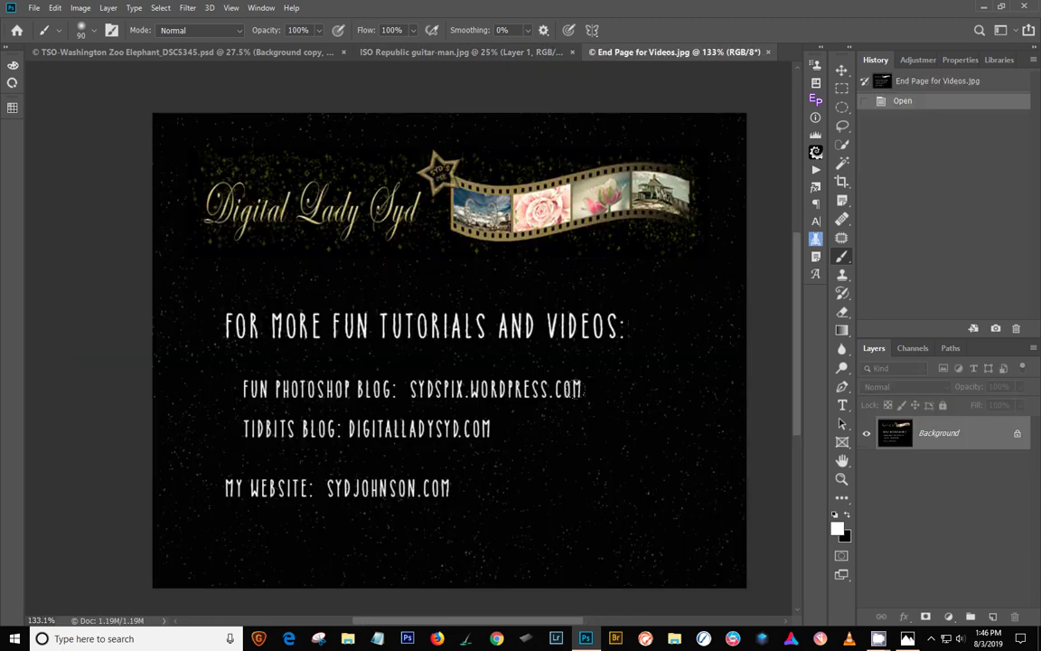